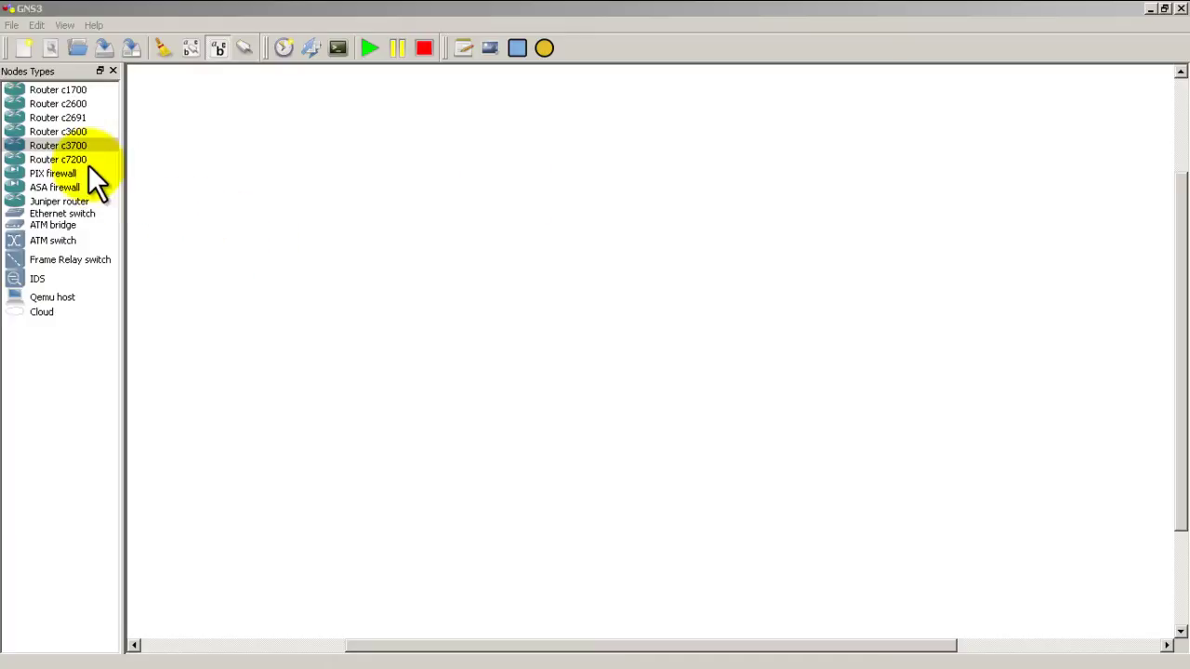
Place three c3700 routers R1, R2 and R3 side by side and hide the node types list.
left_click_drag(73, 147, 267, 307)
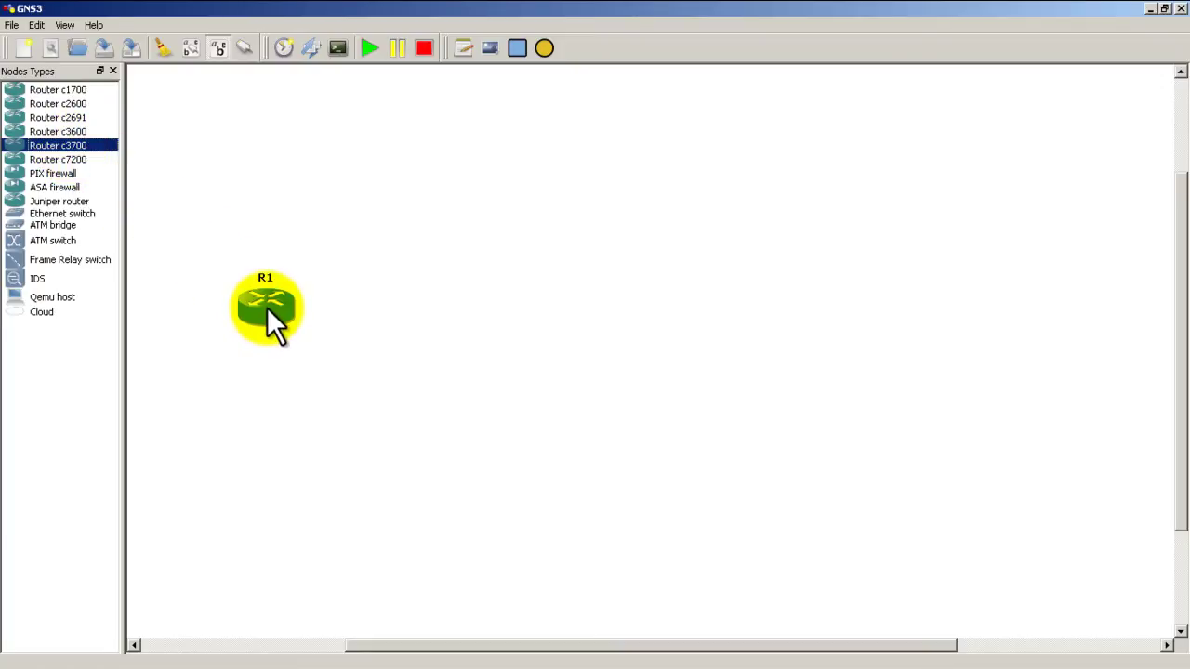
left_click_drag(63, 148, 624, 320)
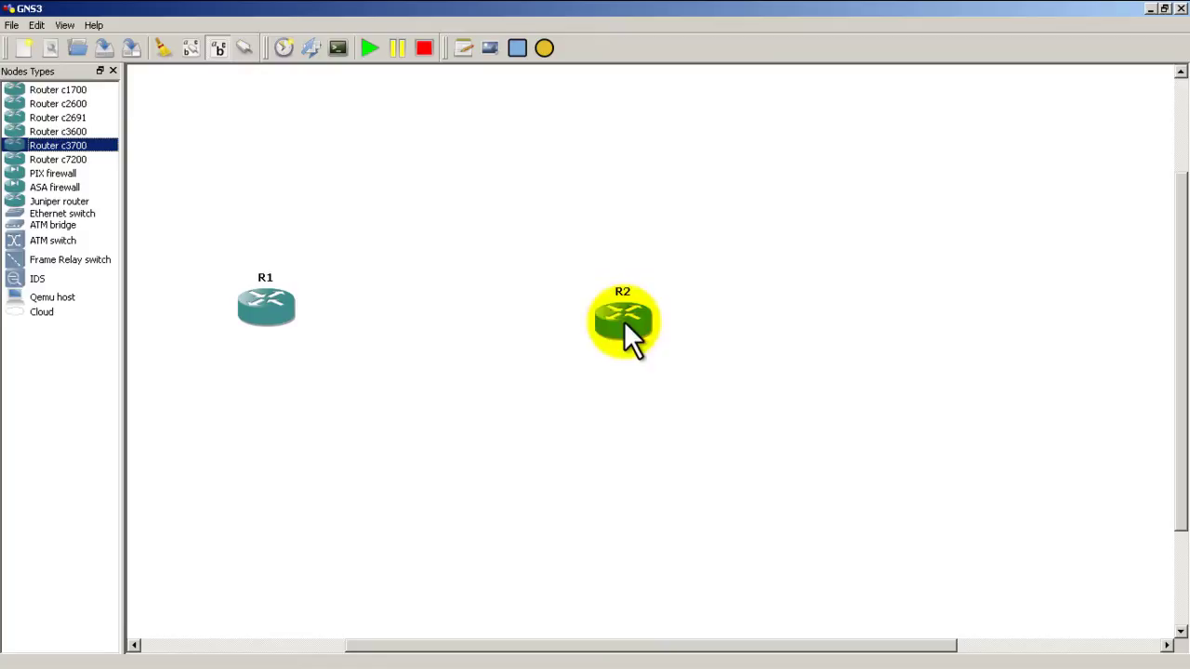
left_click_drag(105, 148, 1000, 317)
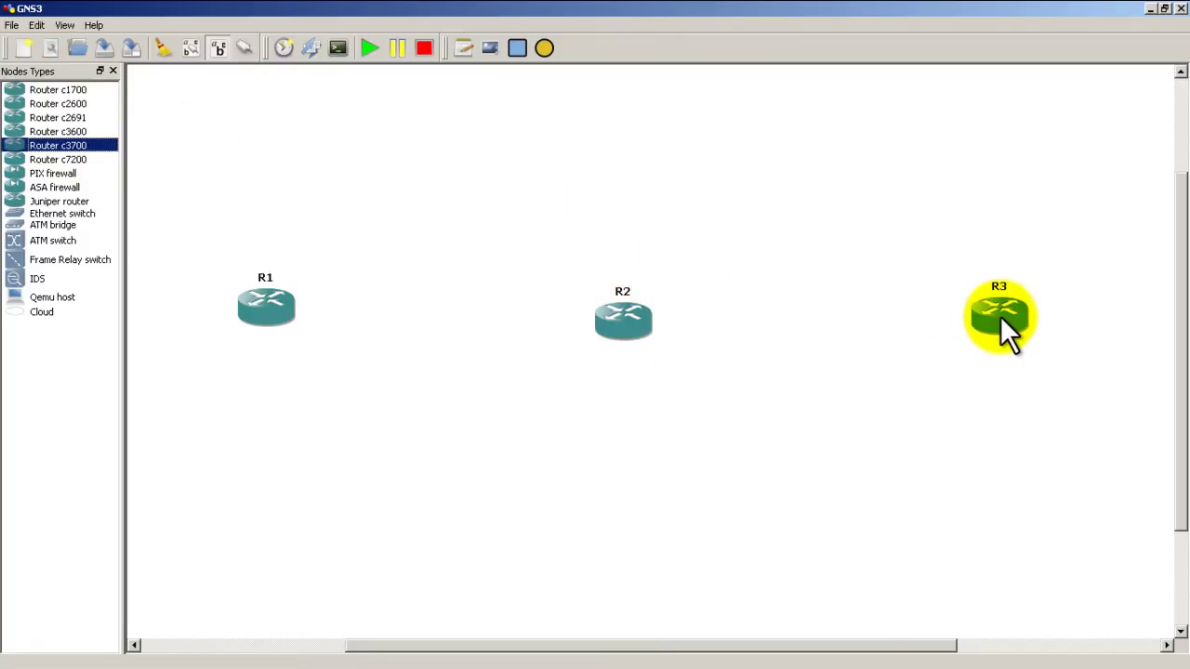
left_click(113, 71)
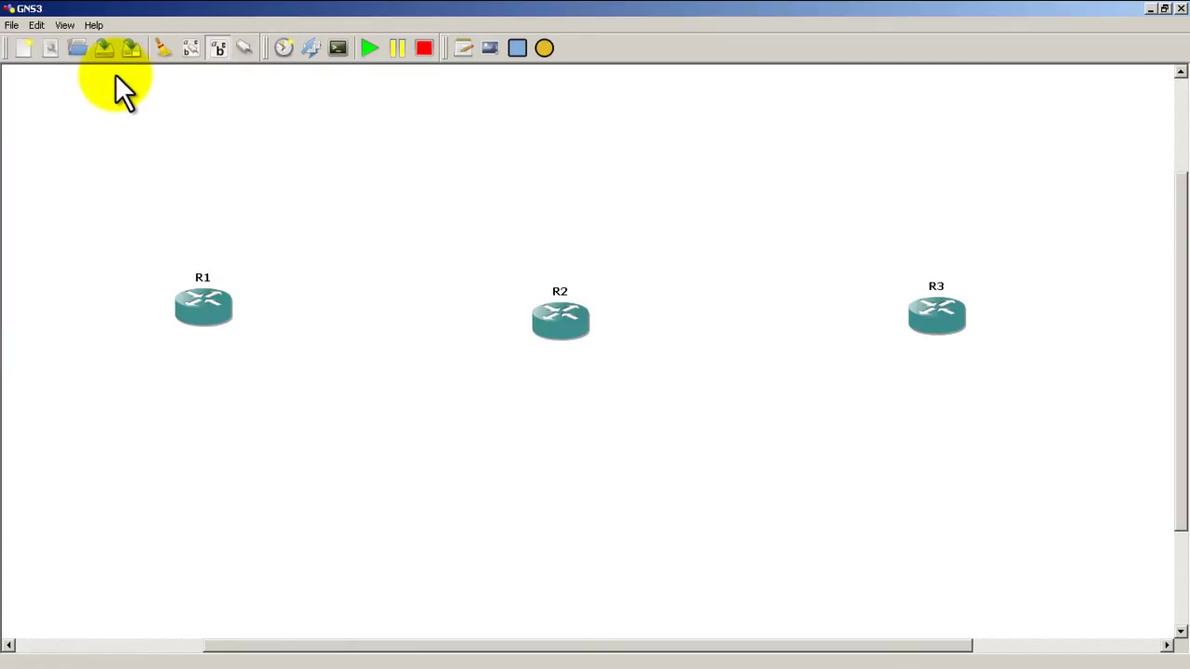
Link R1 f0/0 to R2 f0/0 and R2 f0/1 to R3 f0/0.
left_click(255, 49)
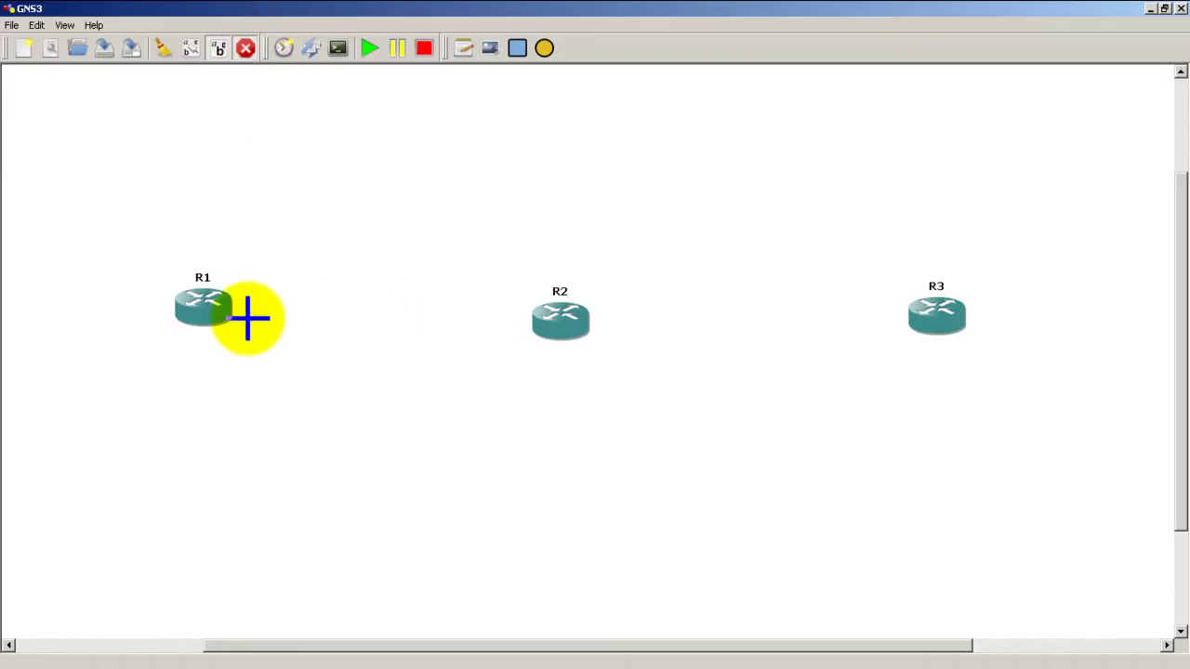
left_click(210, 311)
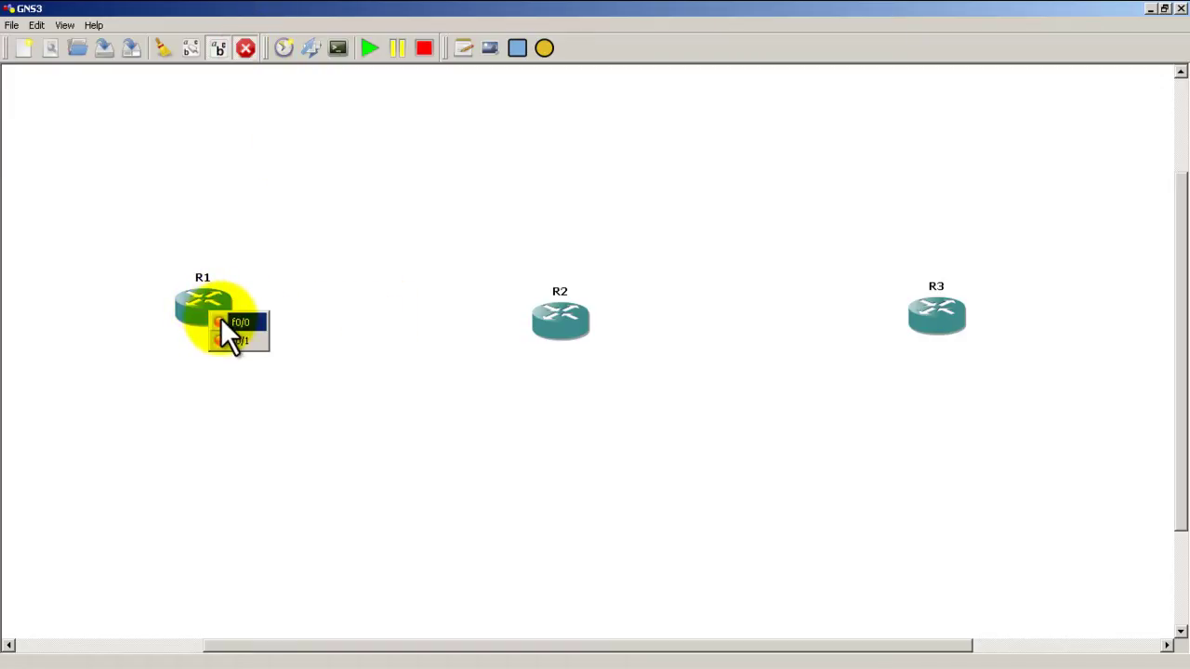
left_click(222, 319)
left_click(555, 328)
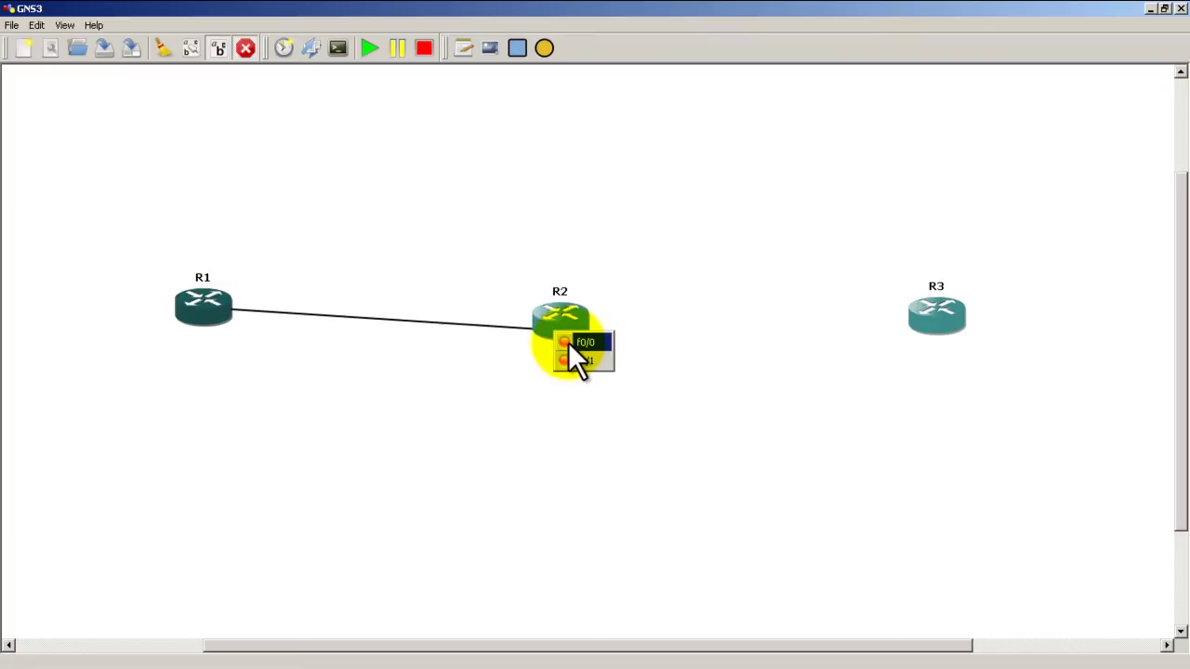
left_click(568, 342)
left_click(570, 327)
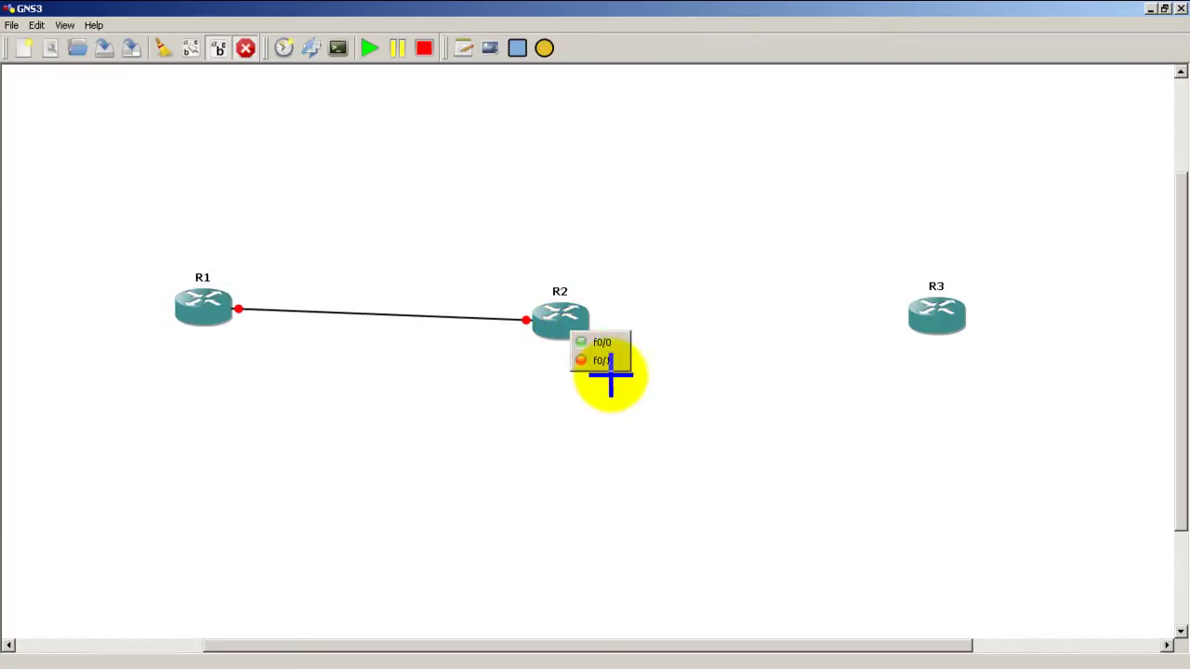
left_click(602, 361)
left_click(927, 325)
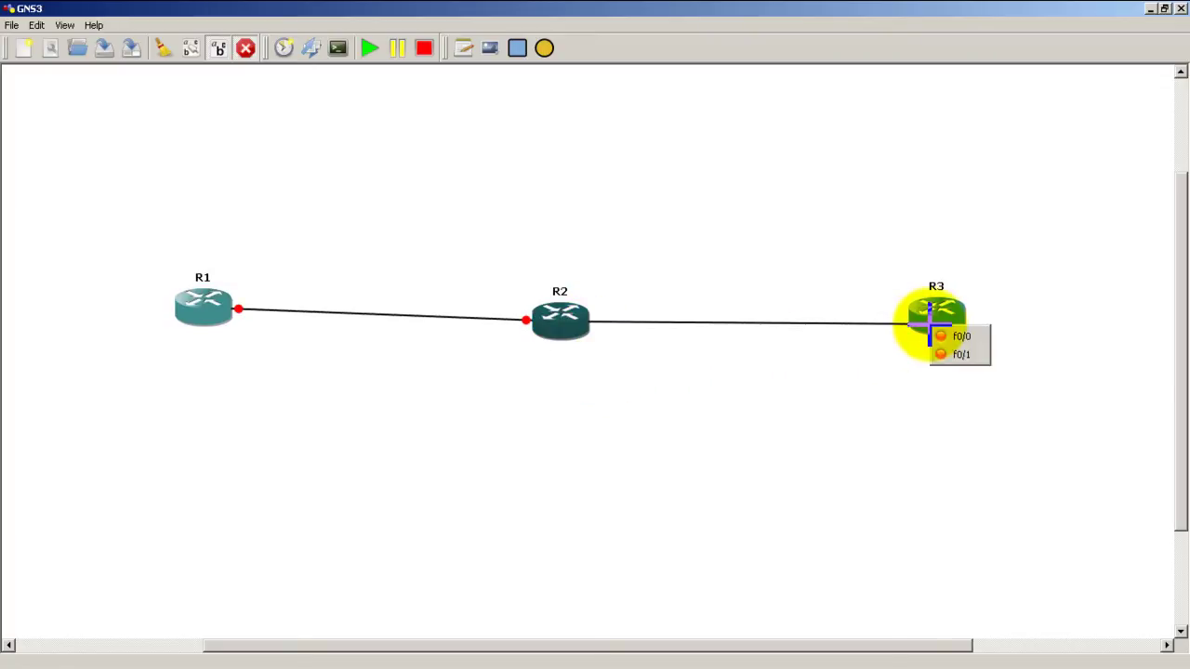
left_click(935, 335)
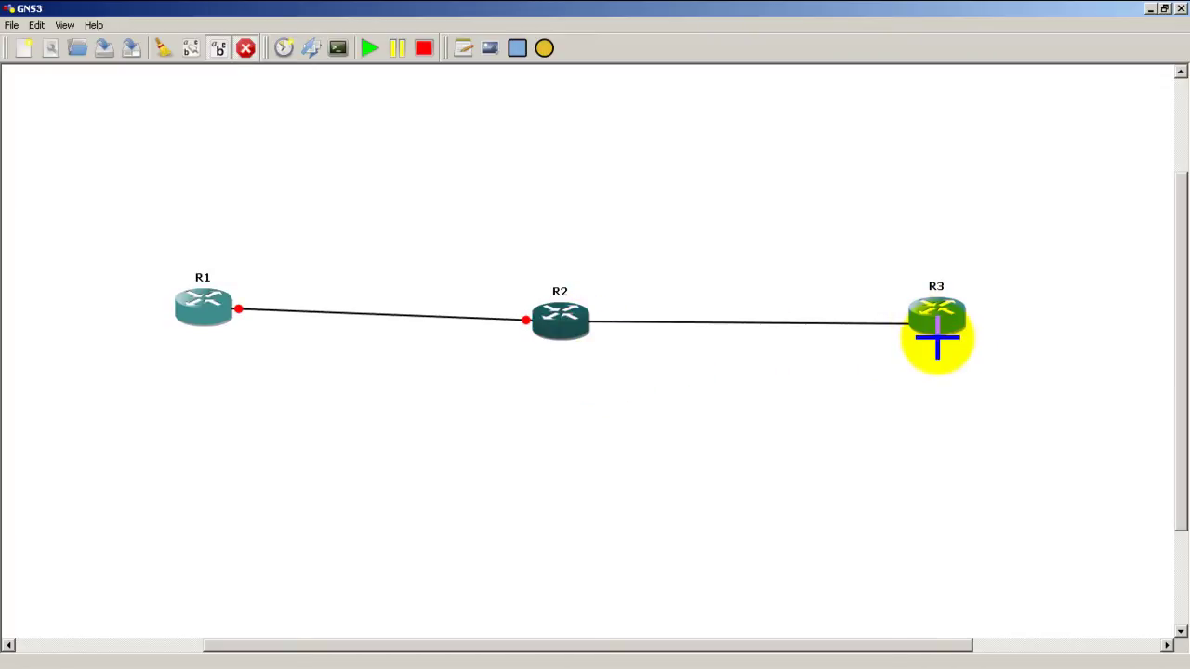
left_click(248, 48)
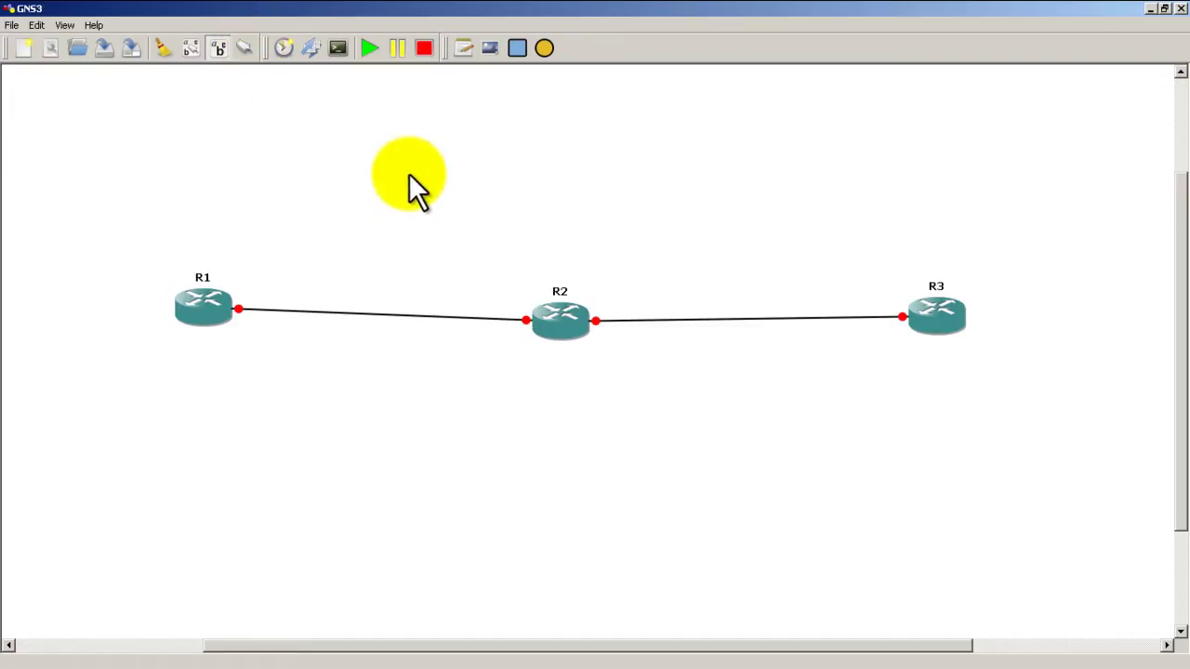
Show interface labels on the links and spread the three routers apart.
left_click(189, 49)
left_click_drag(218, 327, 139, 328)
left_click(540, 332)
left_click_drag(531, 335, 509, 338)
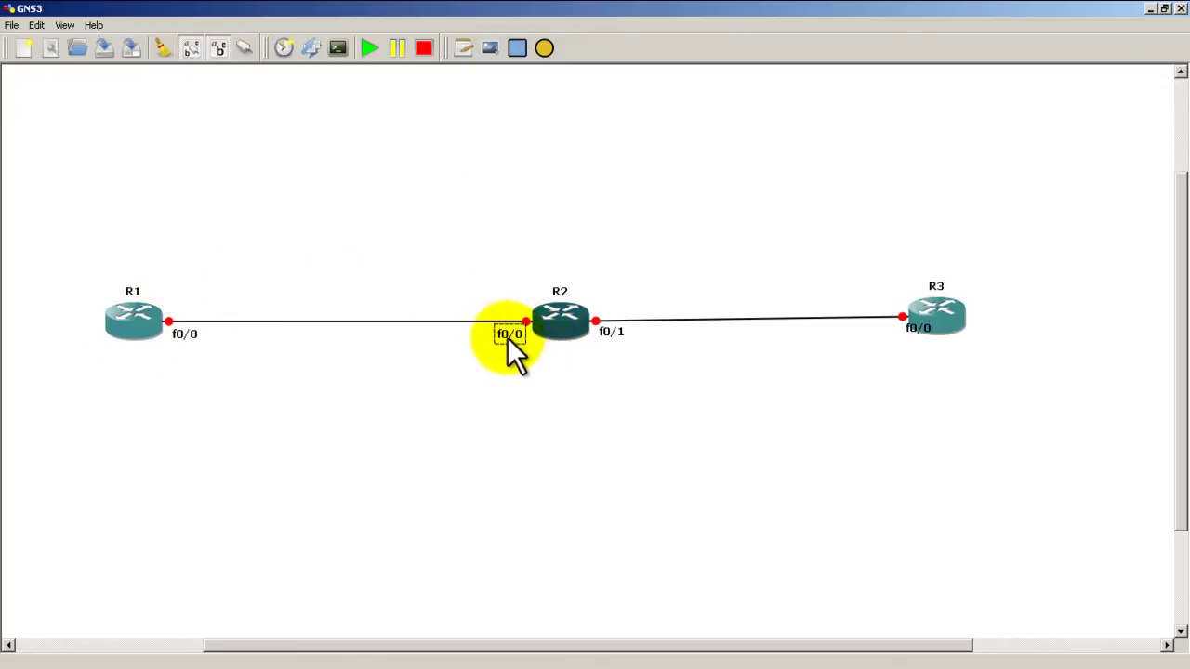
left_click_drag(925, 331, 1016, 327)
left_click_drag(552, 318, 574, 320)
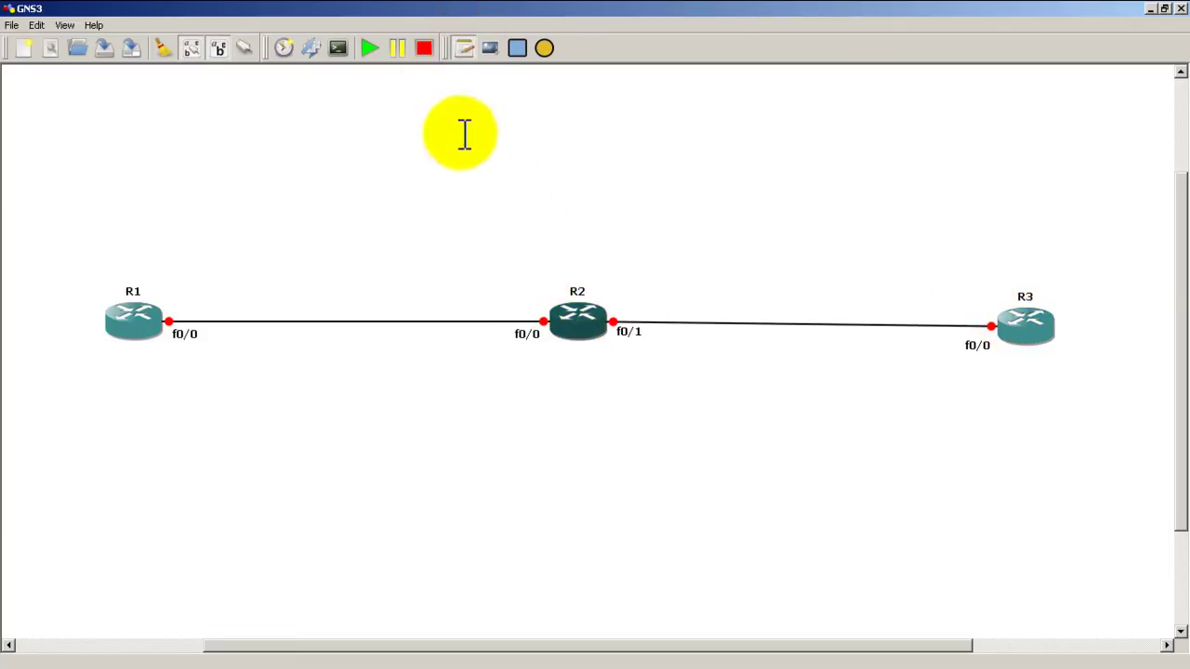
Add loopback0 notes for R1, R2 (2.2.2.2/32) and R3 (3.3.3.3/32).
left_click(270, 167)
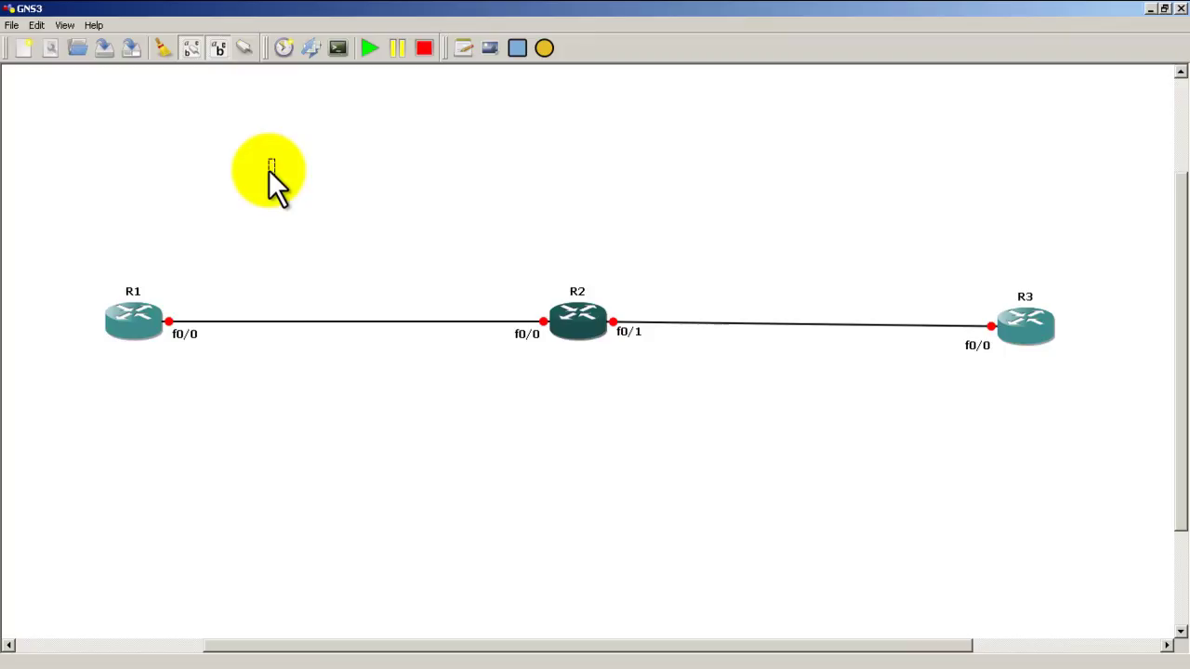
type("loopback")
type("0 ")
type("1.1.1/32")
left_click(575, 180)
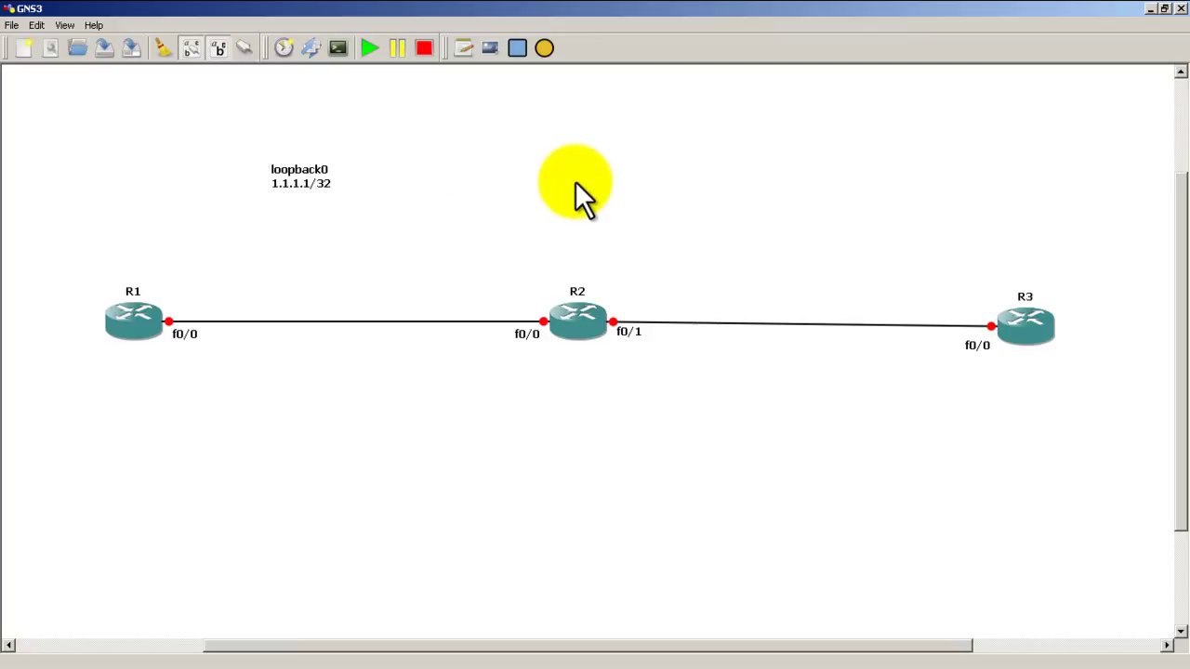
left_click(463, 47)
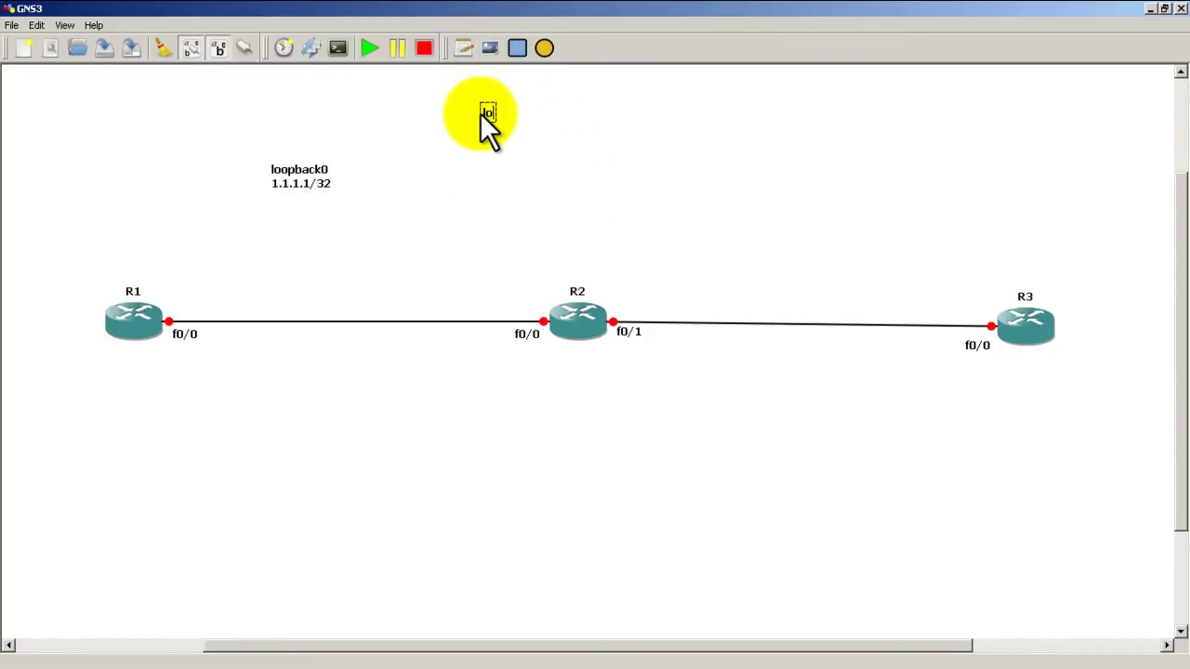
type("loopback0")
type(" 2.2.2.2/32")
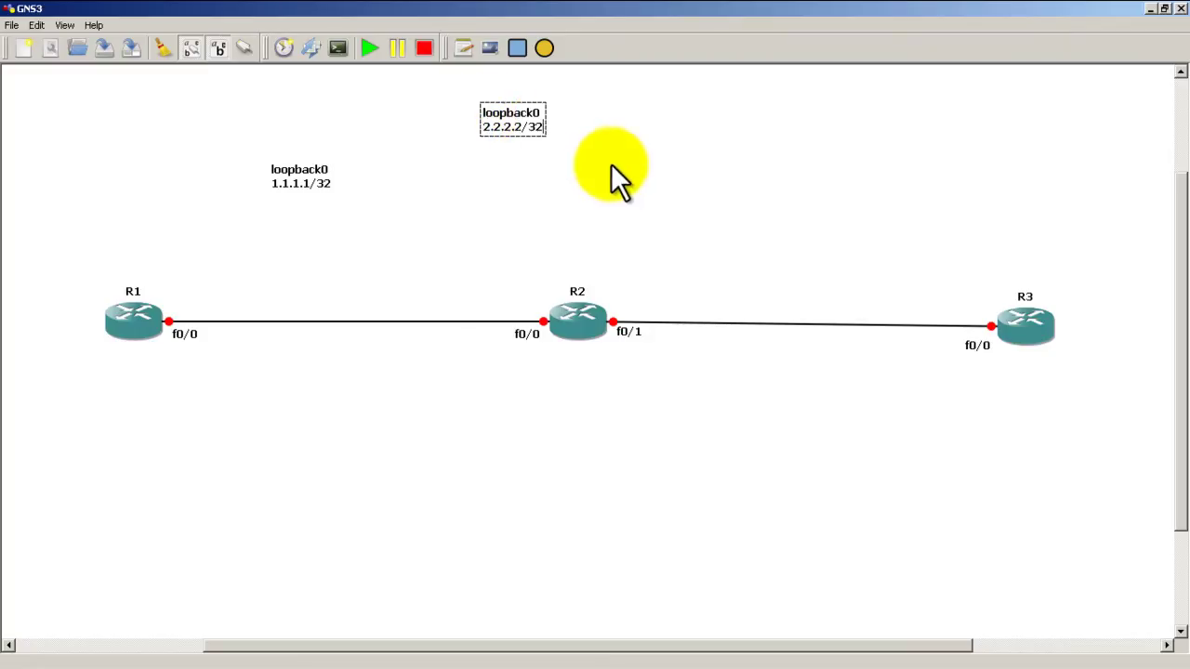
left_click(611, 168)
left_click(465, 49)
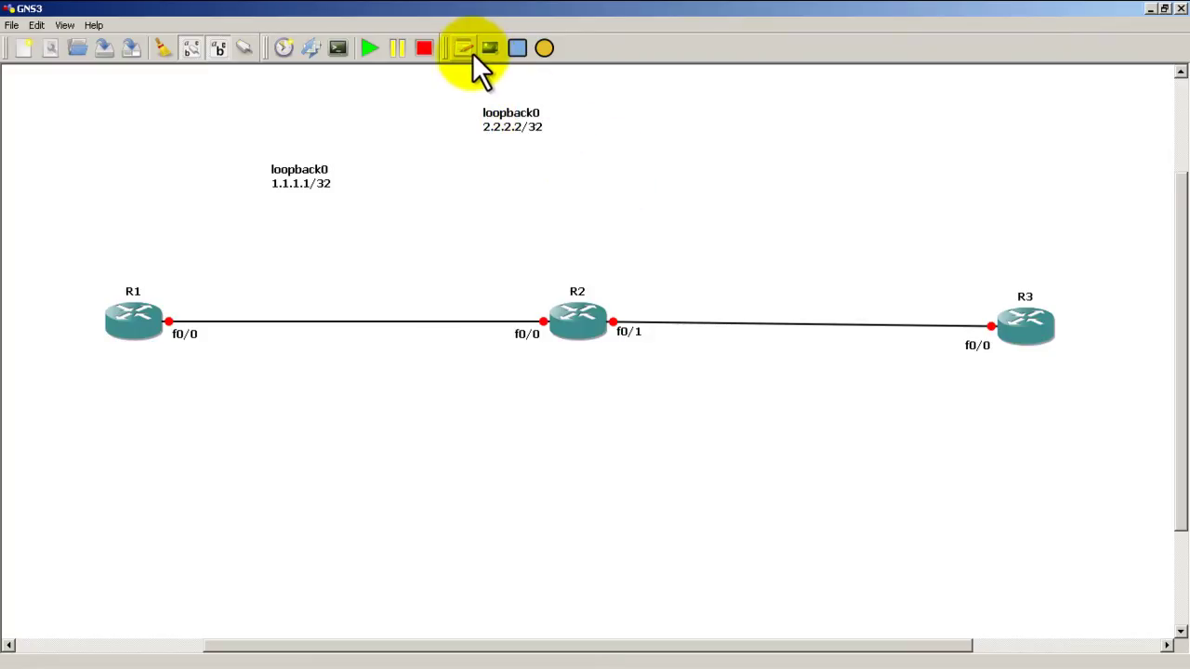
left_click(811, 140)
type("loopback0")
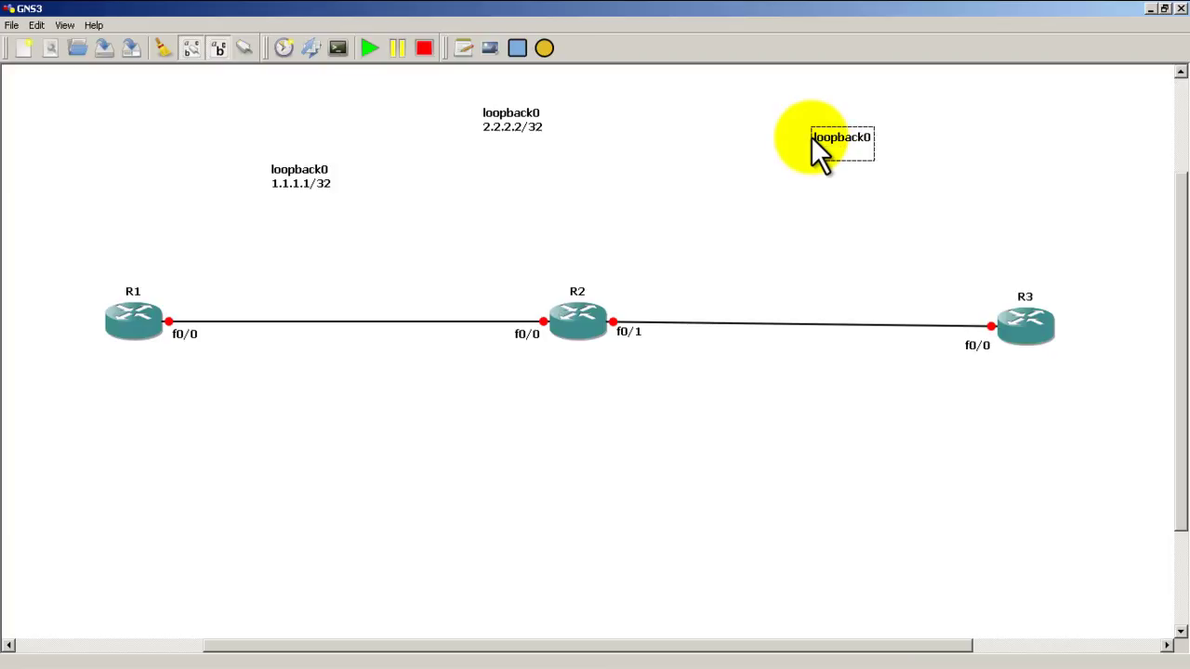
type(" 3.")
type("3.3.3/32")
Move each loopback0 note just above its router.
left_click_drag(319, 181, 137, 244)
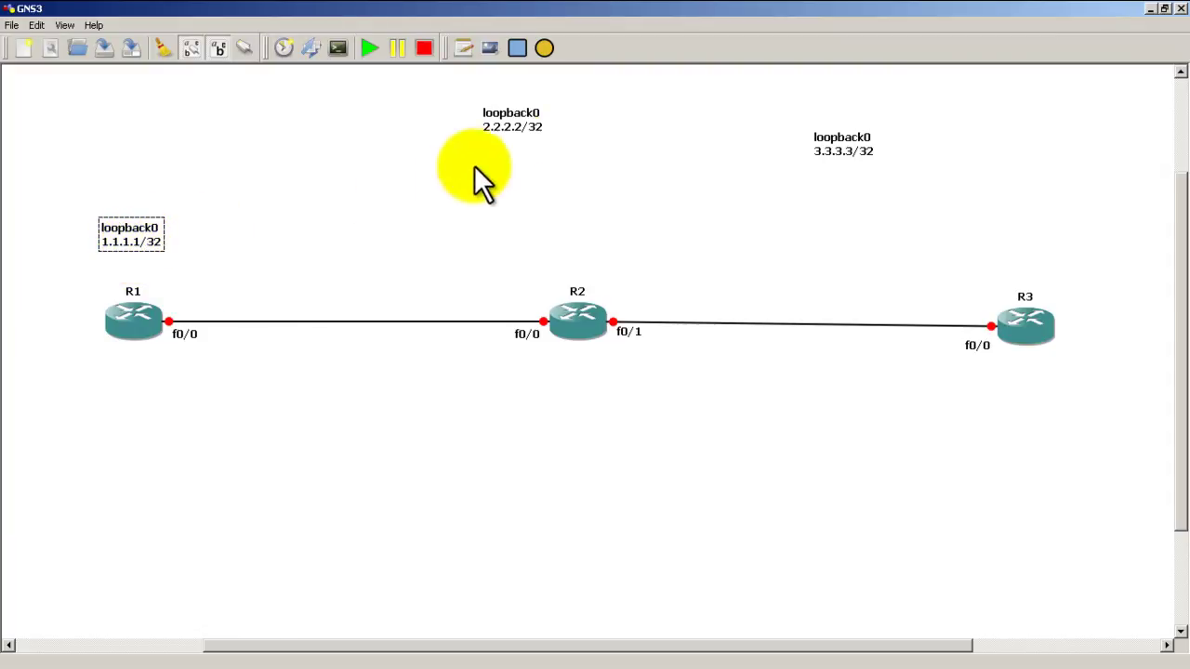
left_click_drag(511, 128, 577, 252)
left_click_drag(845, 147, 1024, 248)
Add notes 10.10.12.X/24 and 10.10.23.X/24 and place them on the R1–R2 and R2–R3 links.
left_click(907, 360)
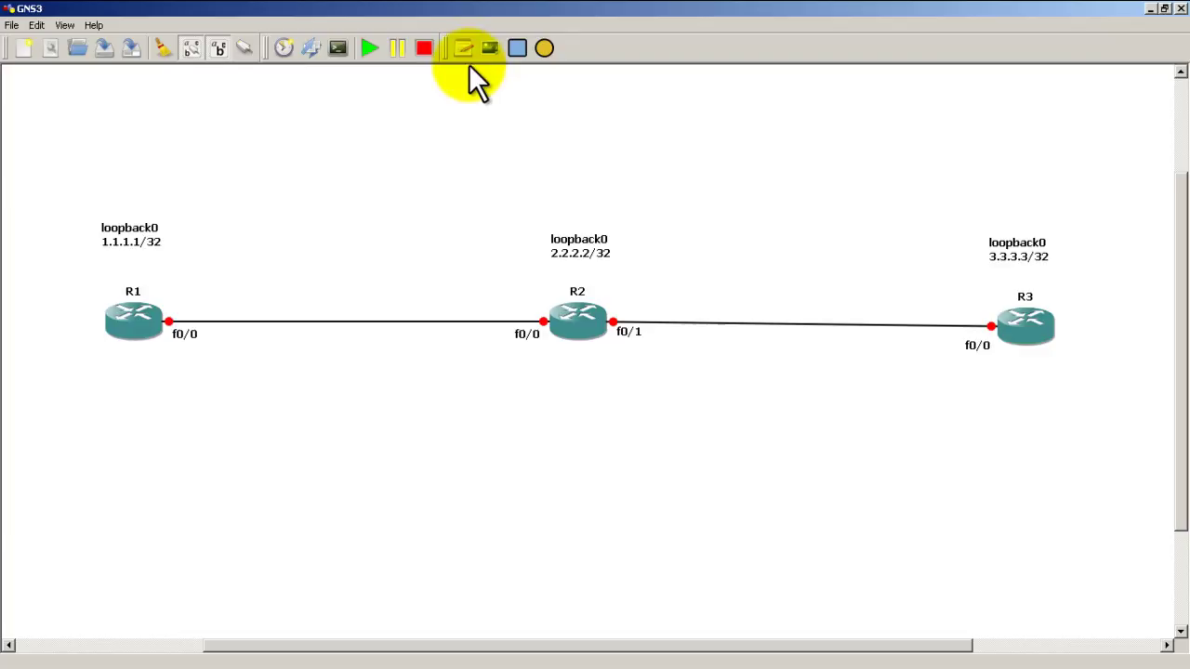
left_click(355, 133)
type("10.10.12.")
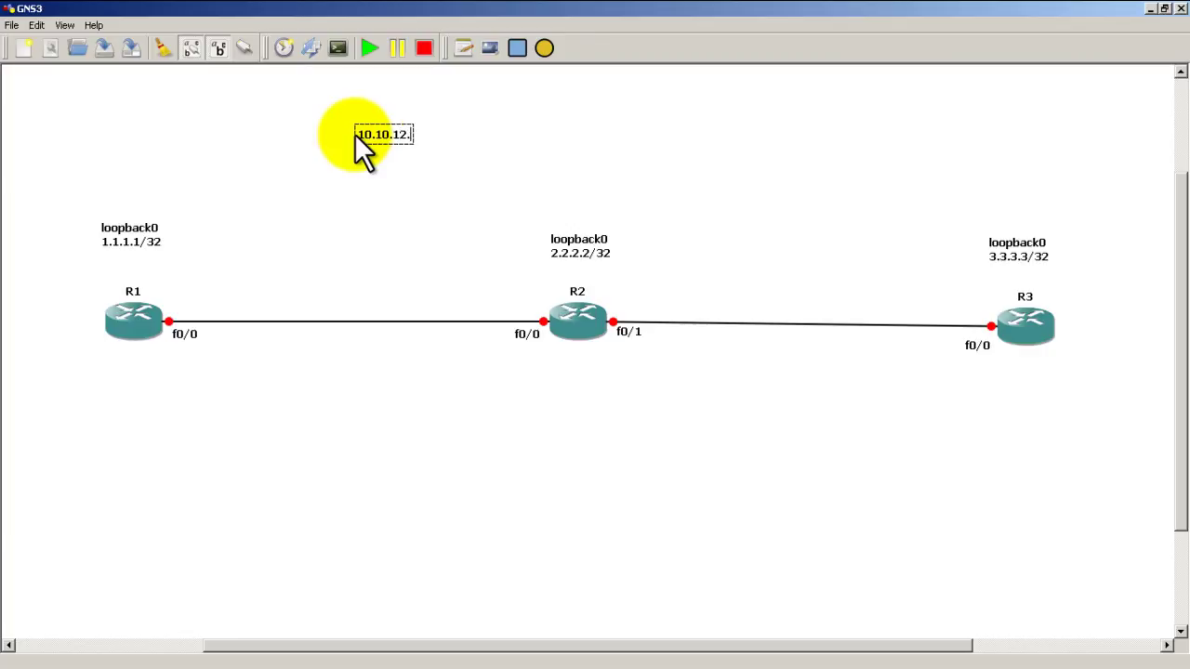
type("X/24")
left_click(463, 51)
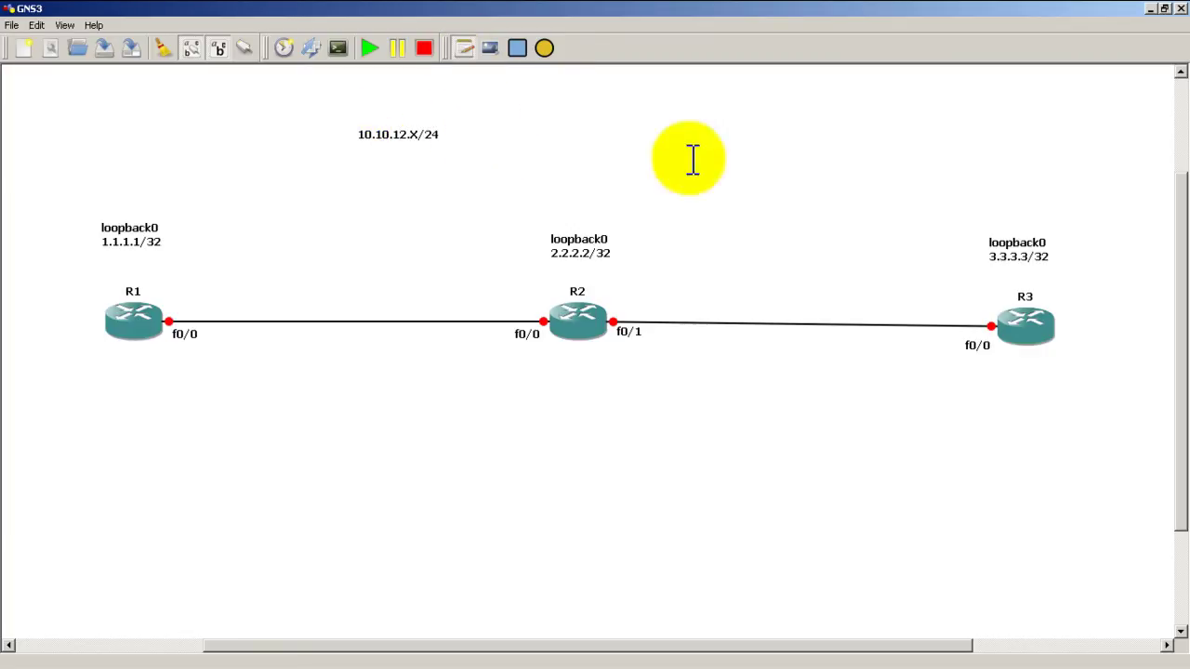
left_click(781, 177)
type("10")
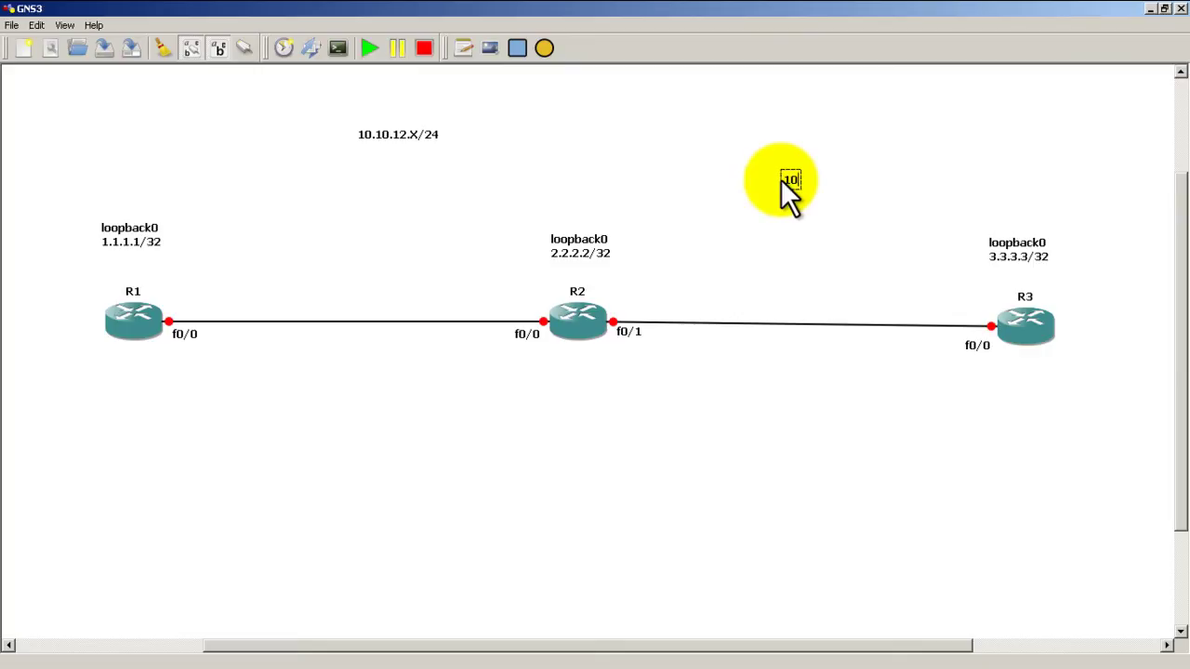
type(".10.23.X/24")
left_click(725, 157)
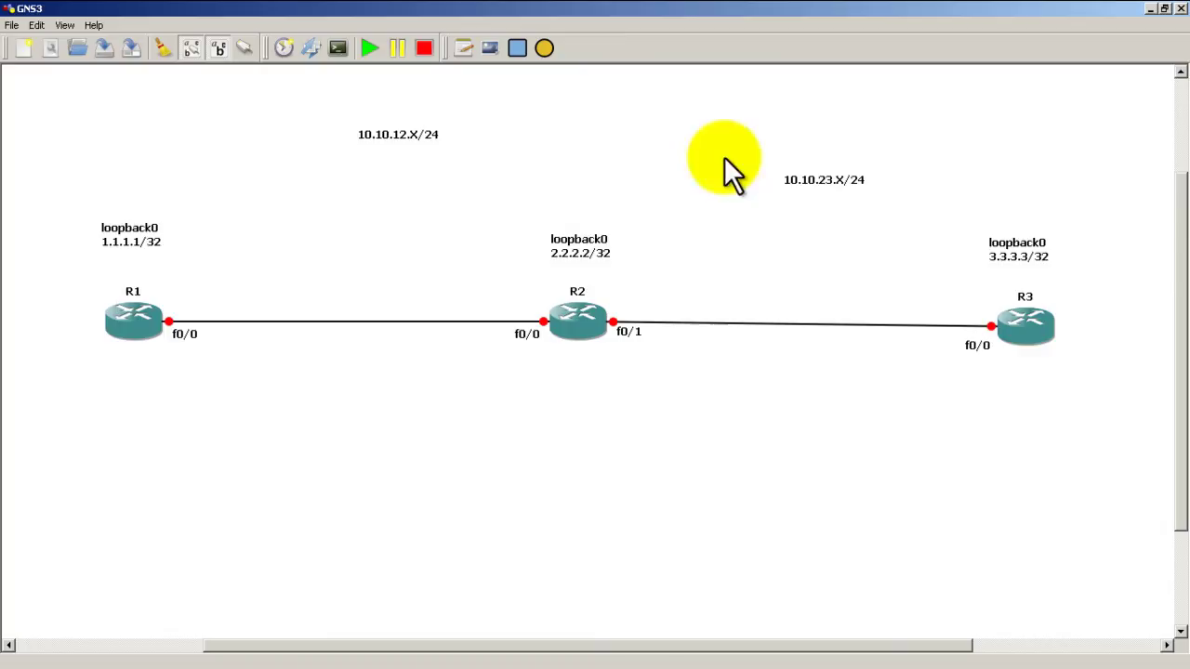
left_click_drag(422, 144, 365, 306)
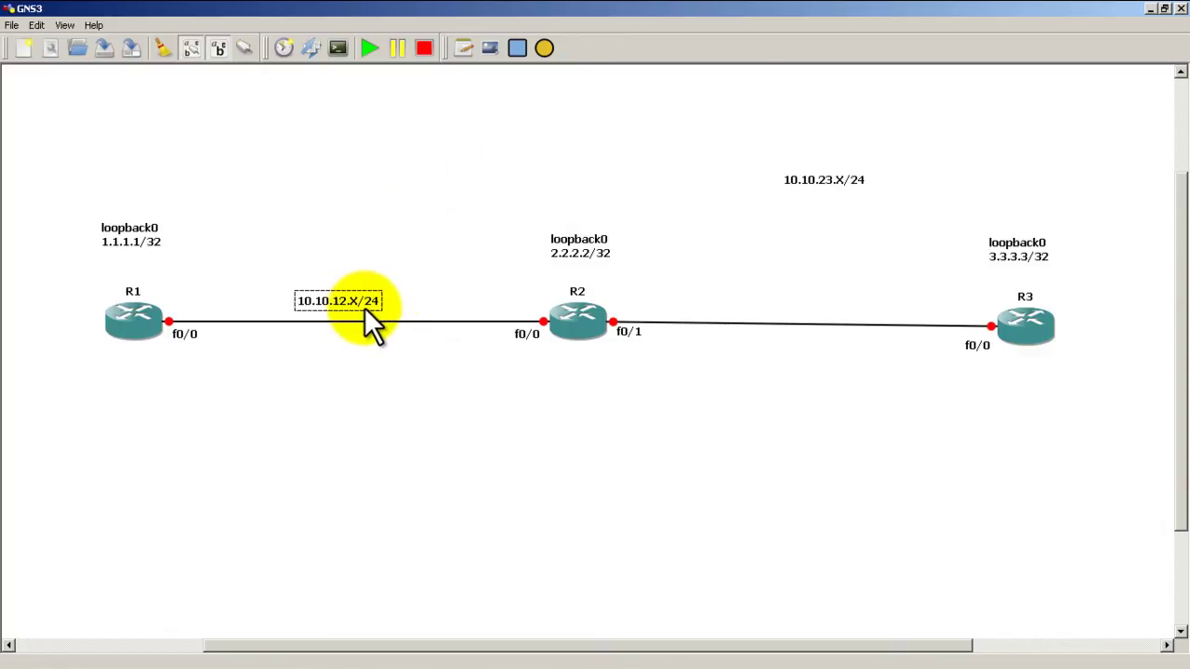
left_click_drag(850, 178, 836, 300)
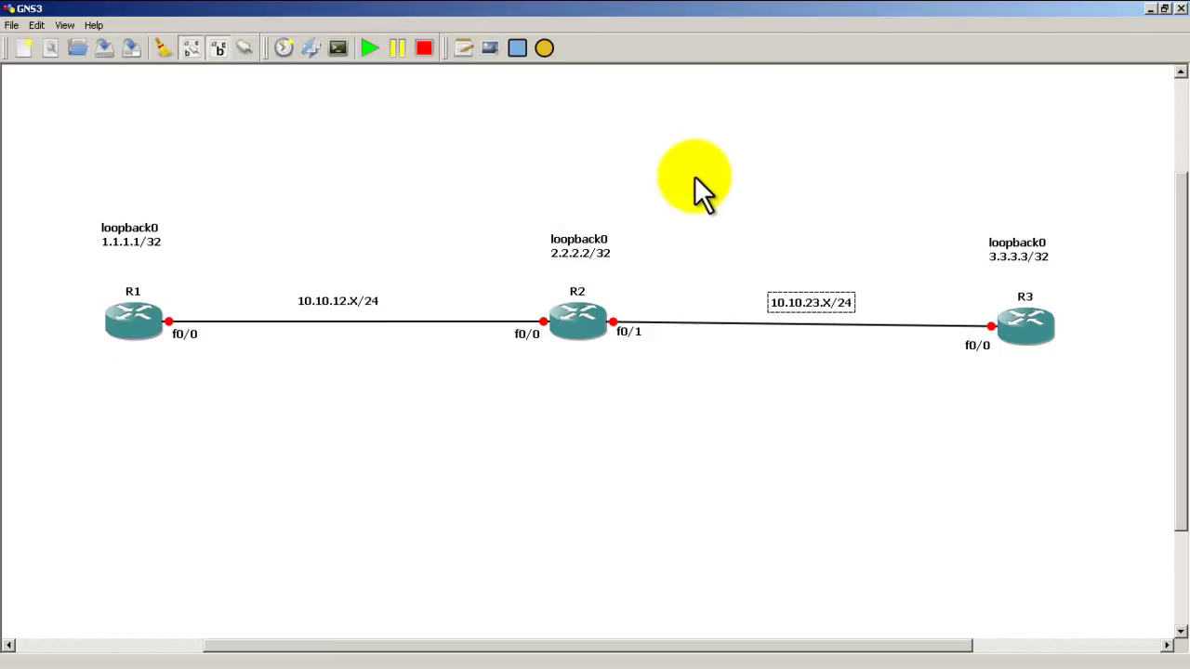
Start all three routers from the toolbar so every link comes up.
left_click(12, 26)
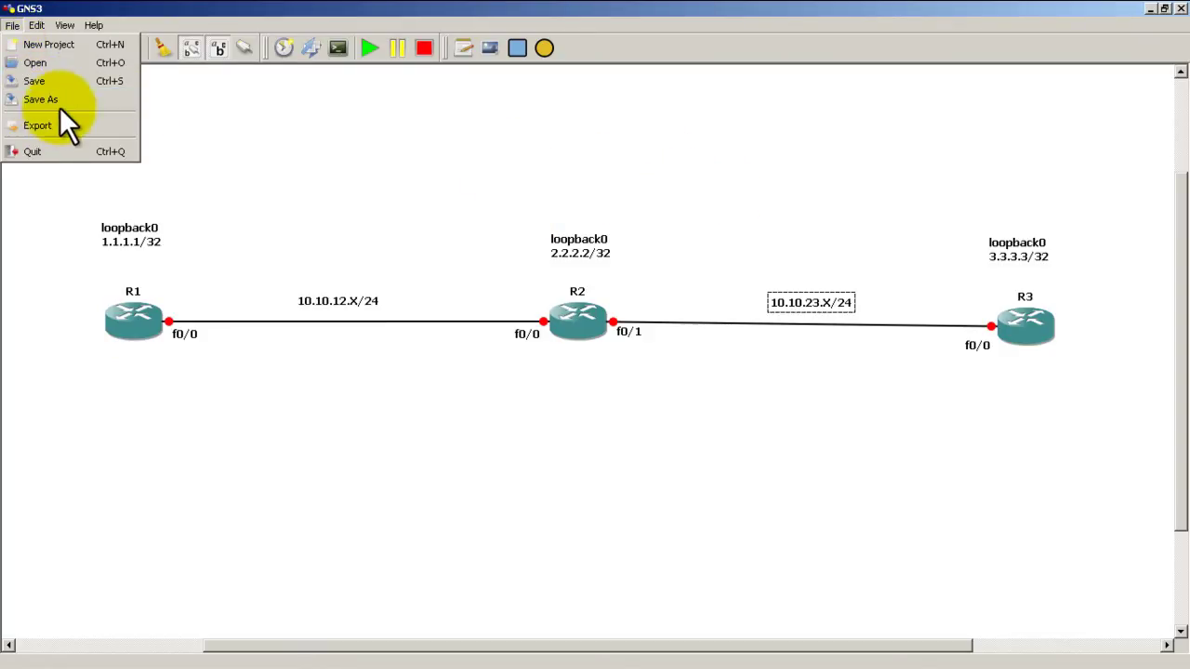
left_click(354, 163)
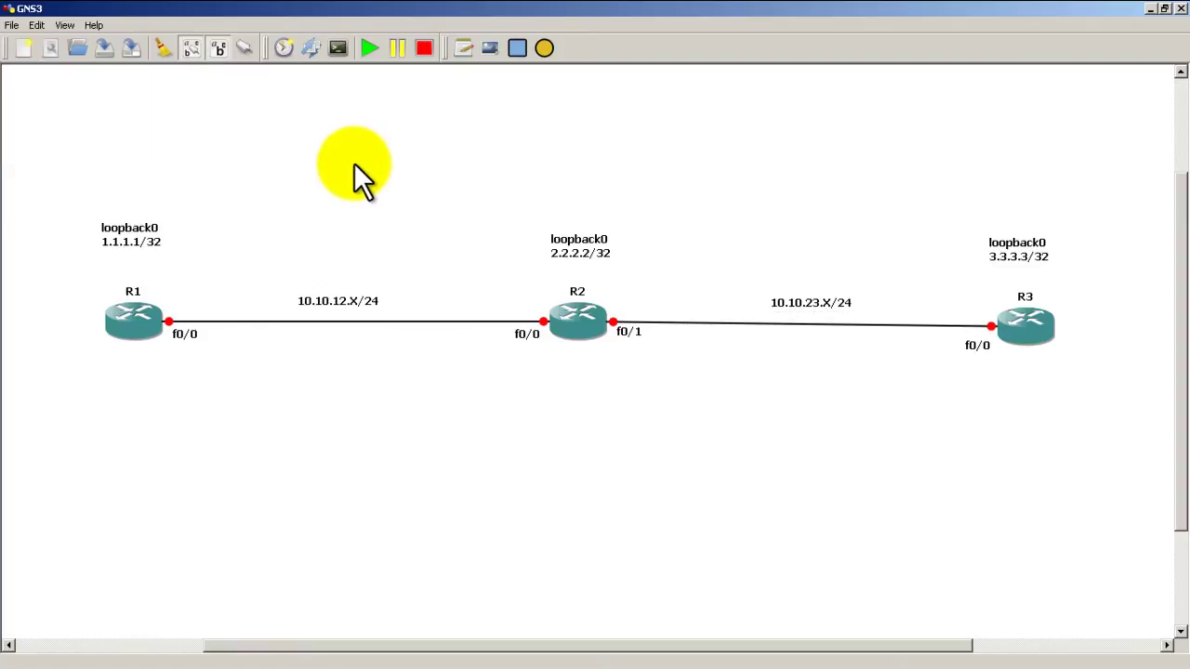
left_click(367, 48)
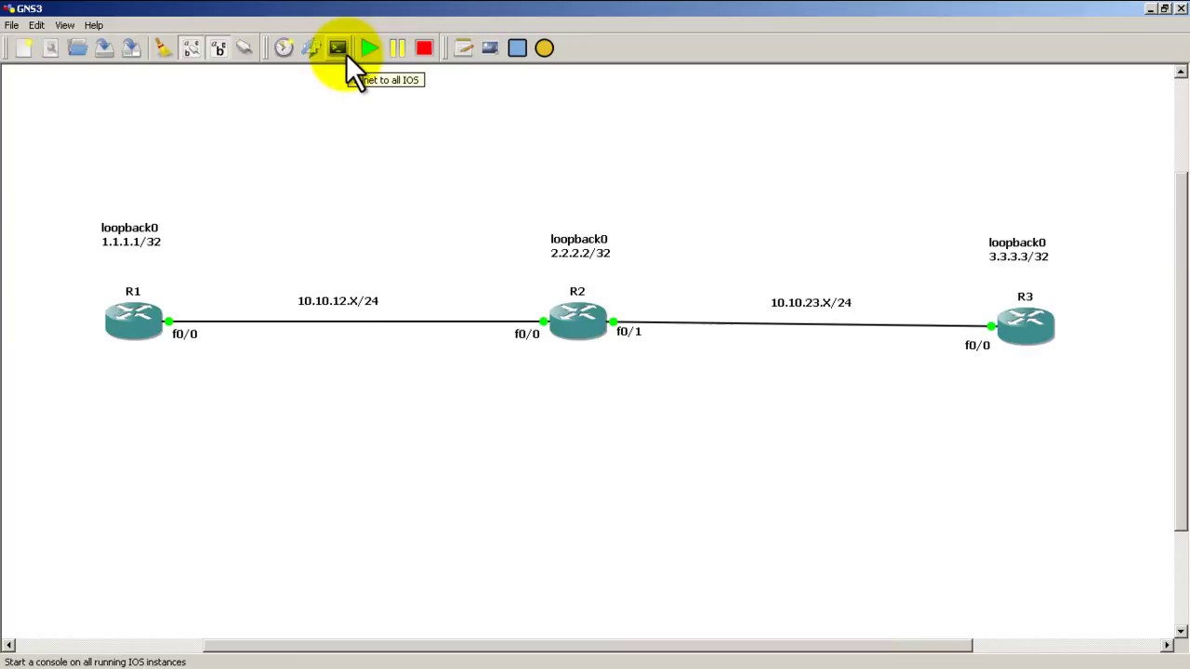
Open consoles to all routers and move R2's and R3's aside, leaving R1's active.
left_click(346, 53)
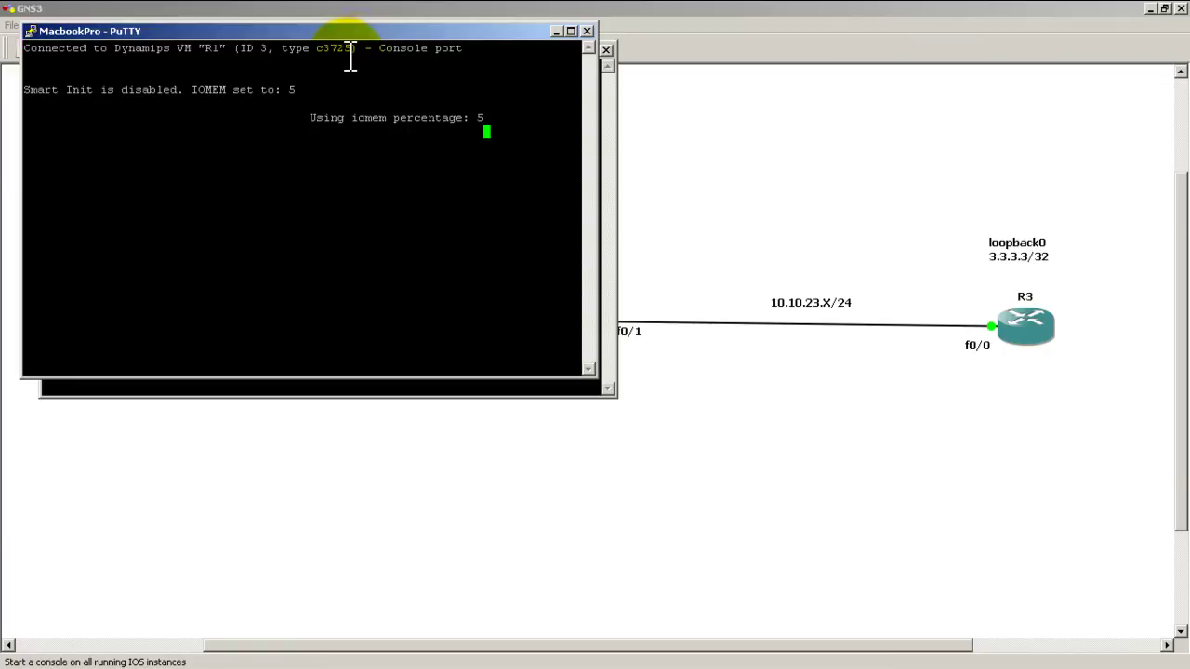
left_click_drag(378, 33, 682, 100)
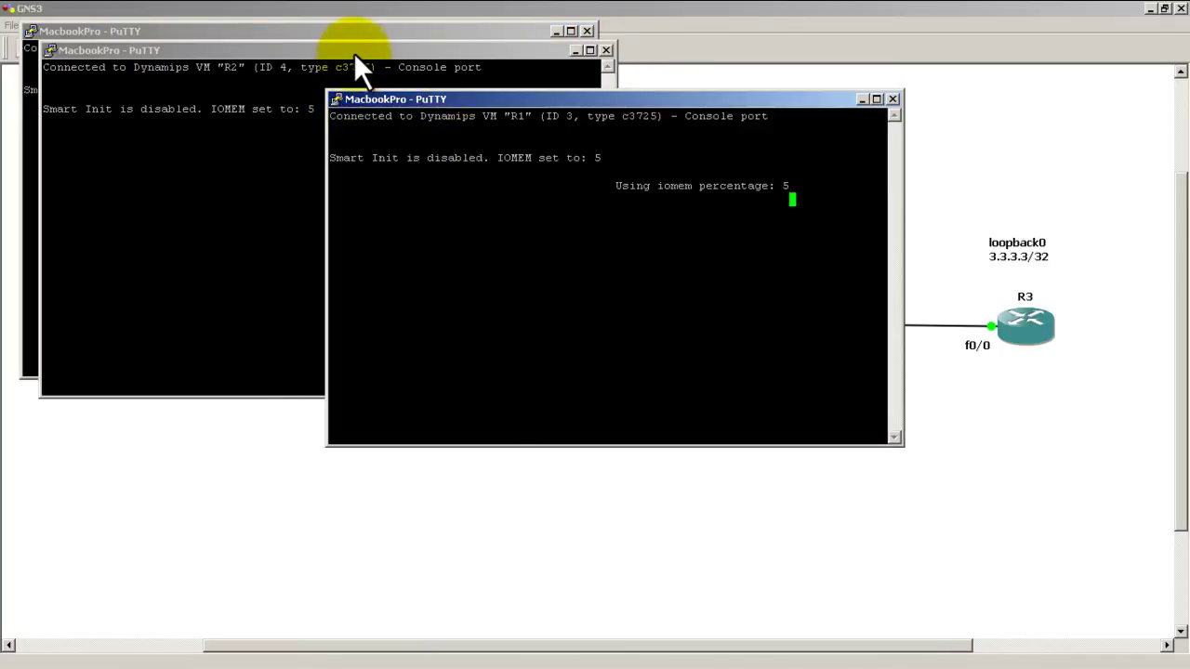
left_click_drag(353, 52, 1, 169)
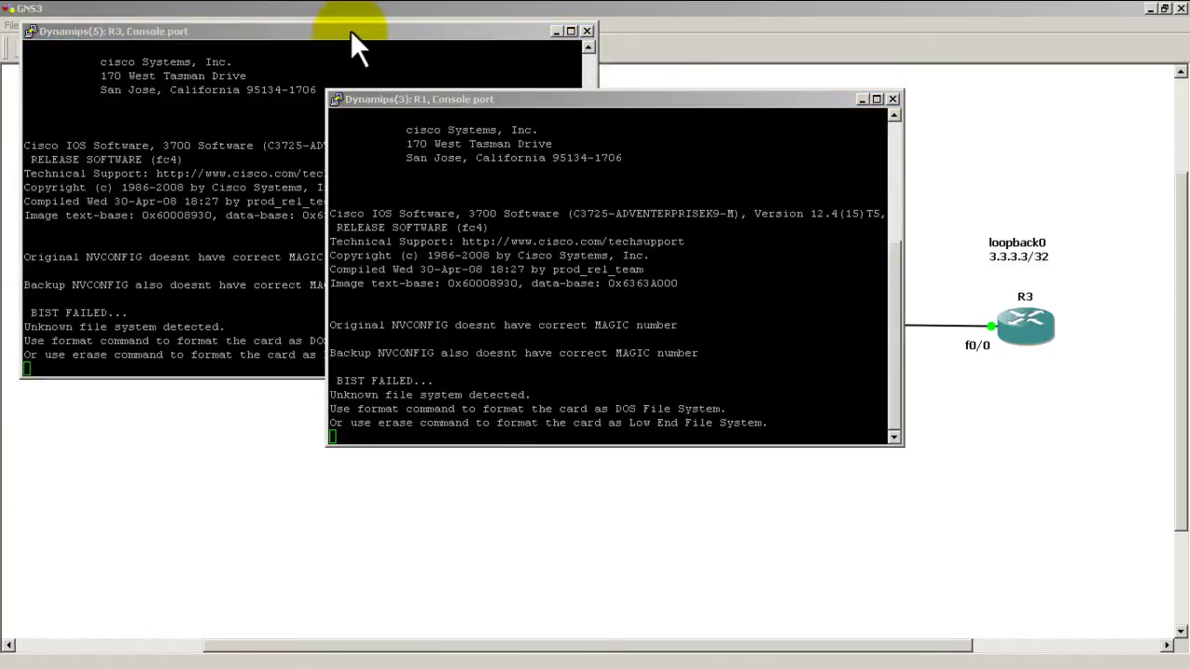
left_click_drag(351, 35, 0, 372)
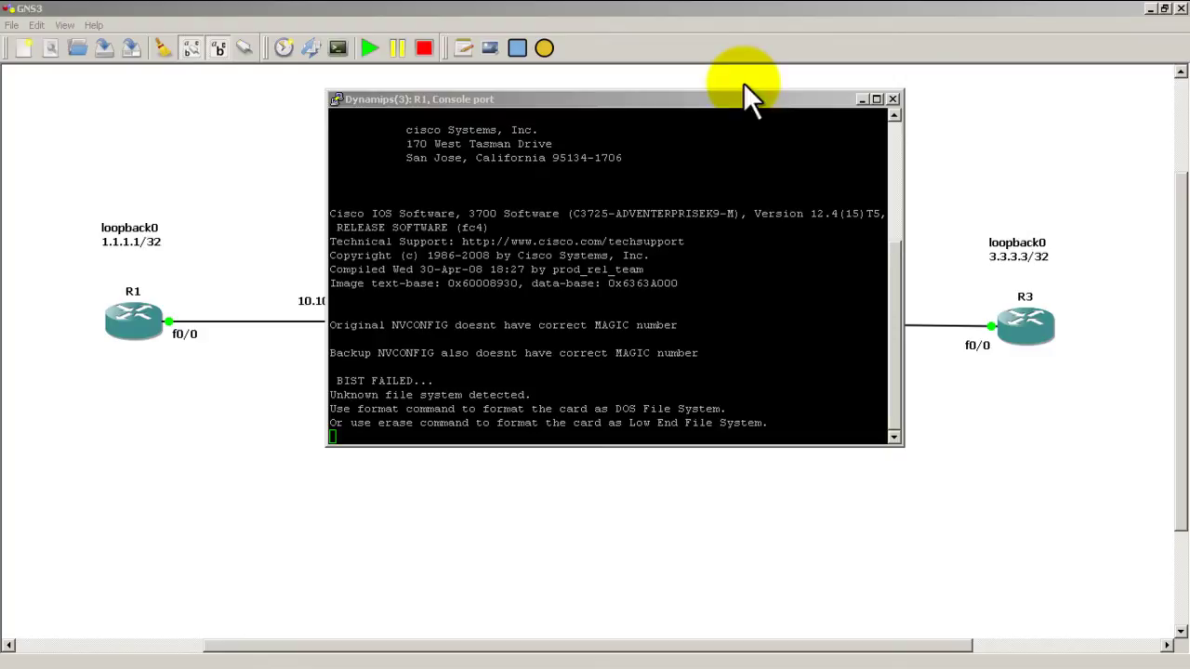
left_click_drag(691, 96, 759, 84)
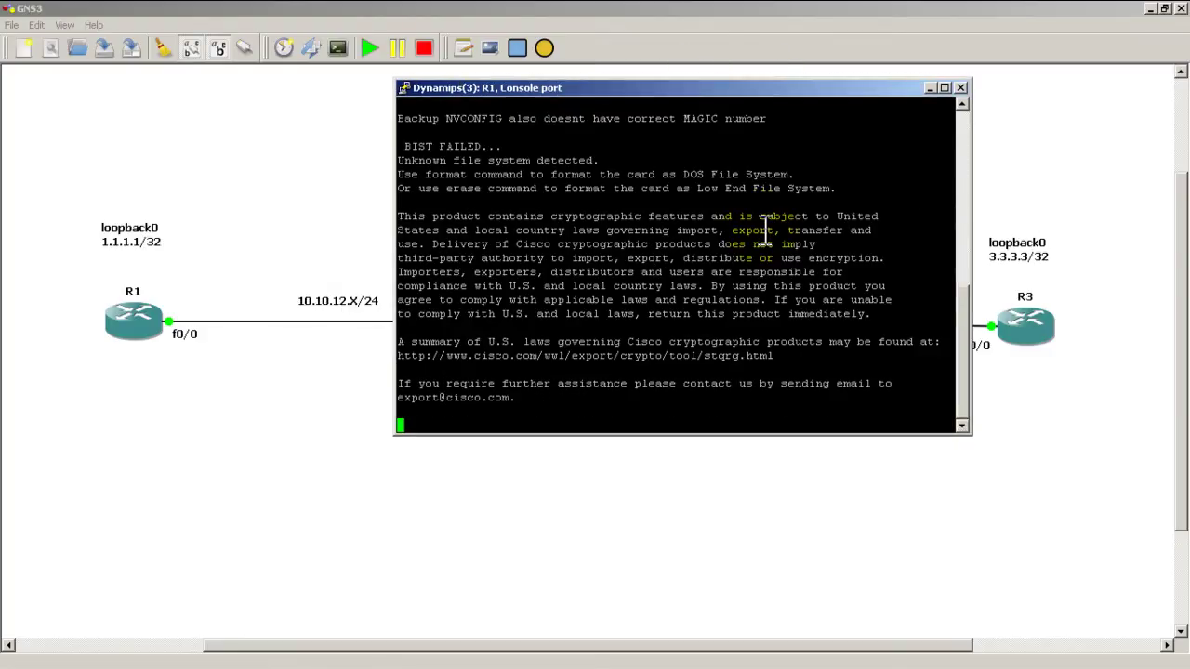
Decline the setup dialog on R1, enter global configuration mode and set hostname R1.
key("Return")
key("Return")
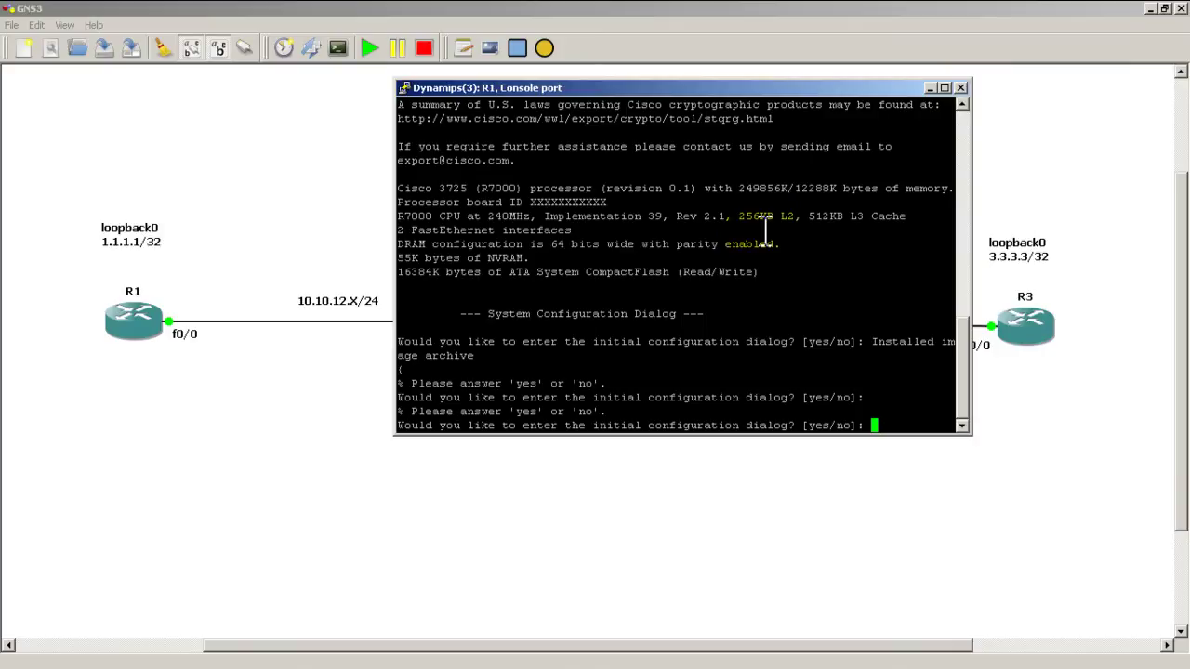
type("no")
key("Return")
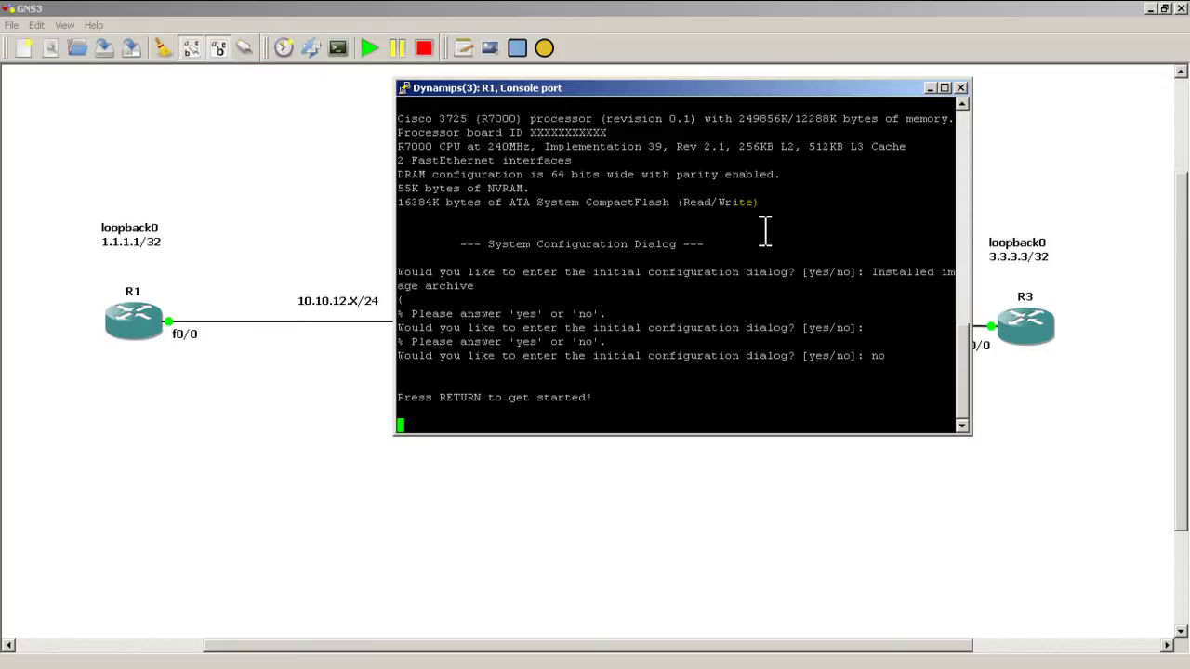
key("Return")
key("Return")
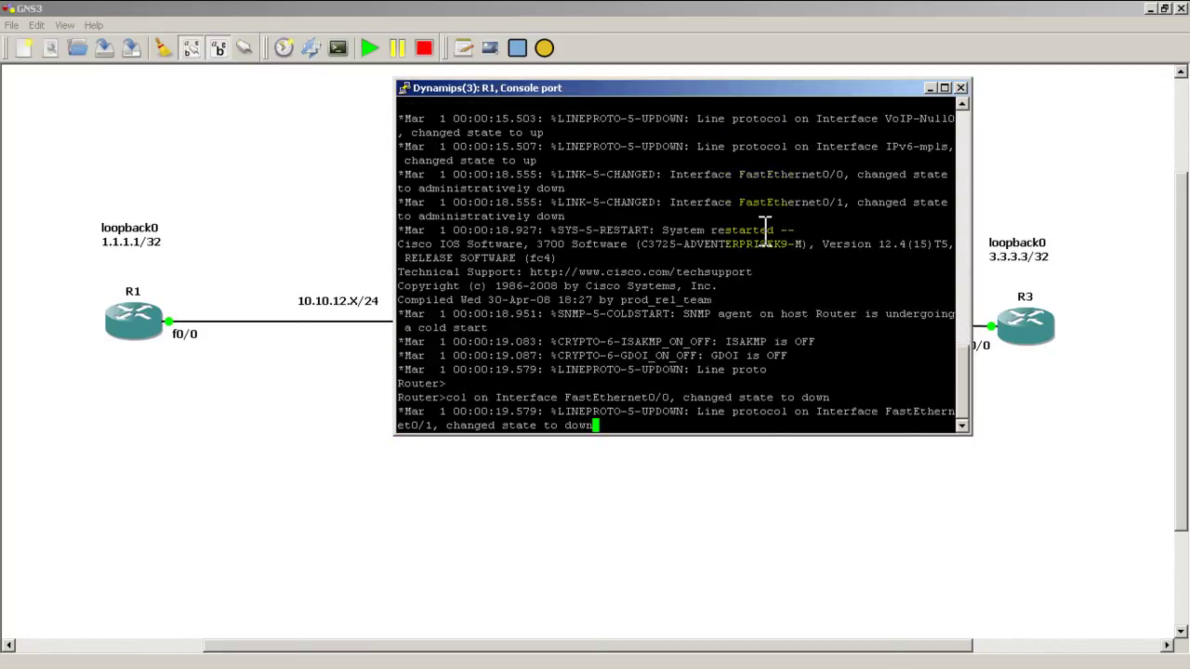
key("Return")
key("Return")
type("en")
key("Return")
type("conf t")
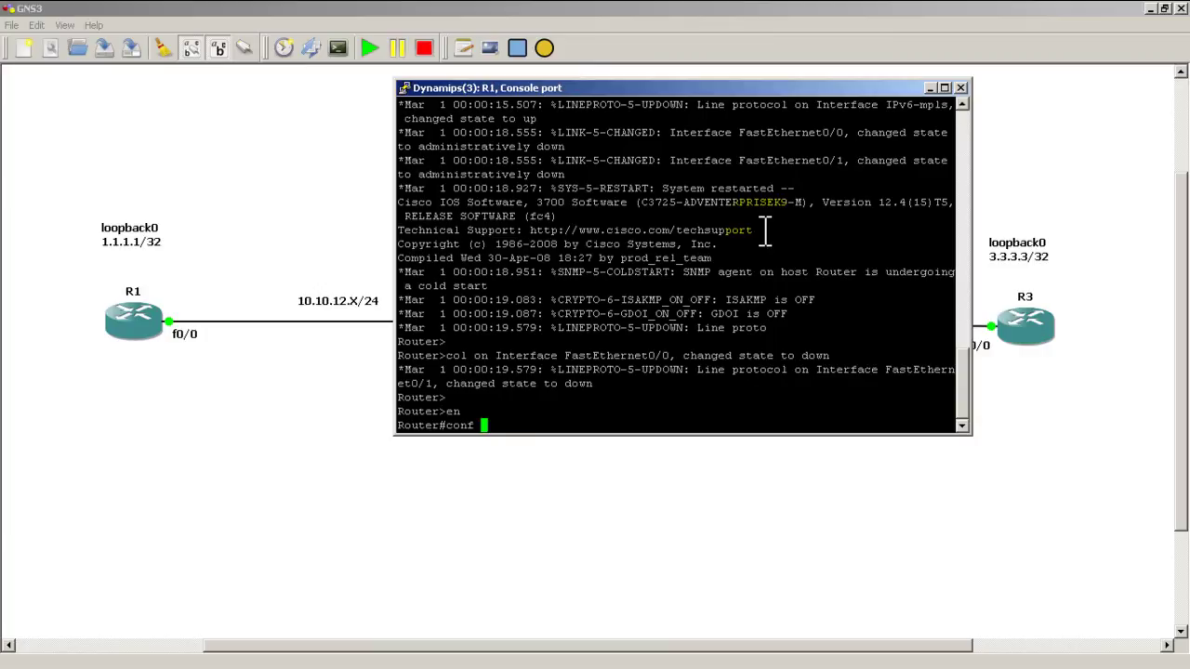
key("Return")
type("hostname R1")
key("Return")
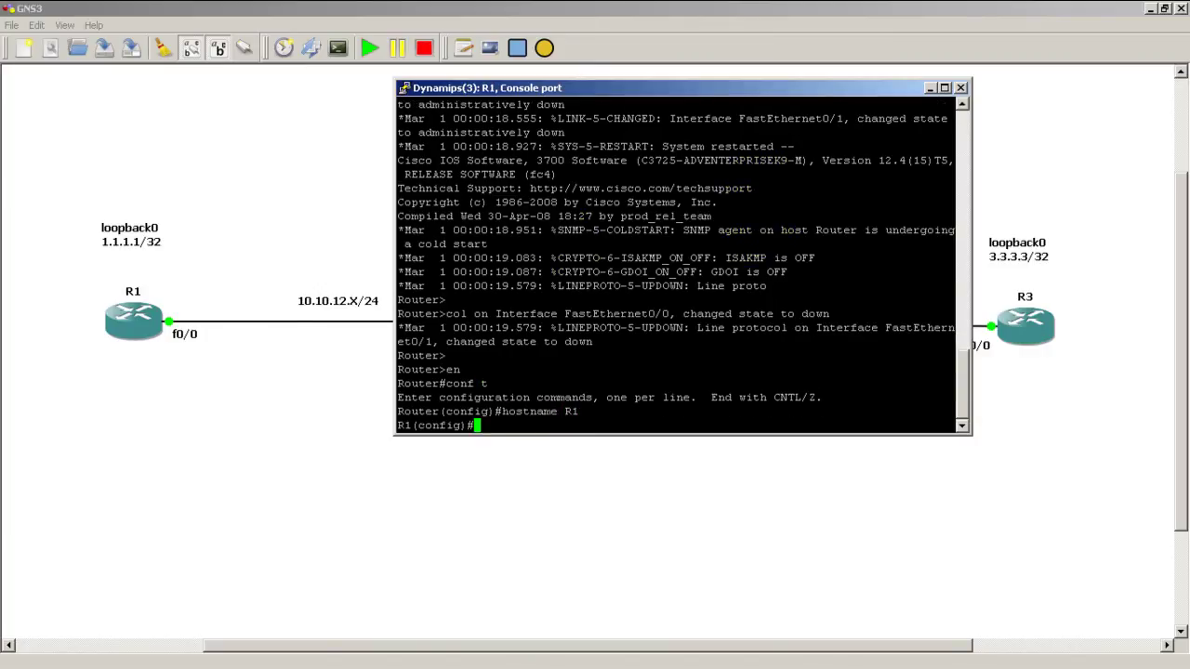
Copy the no ip domain-lookup, line con 0, logging synch and no exec-time lines from Notepad into R1.
left_click_drag(0, 20, 588, 11)
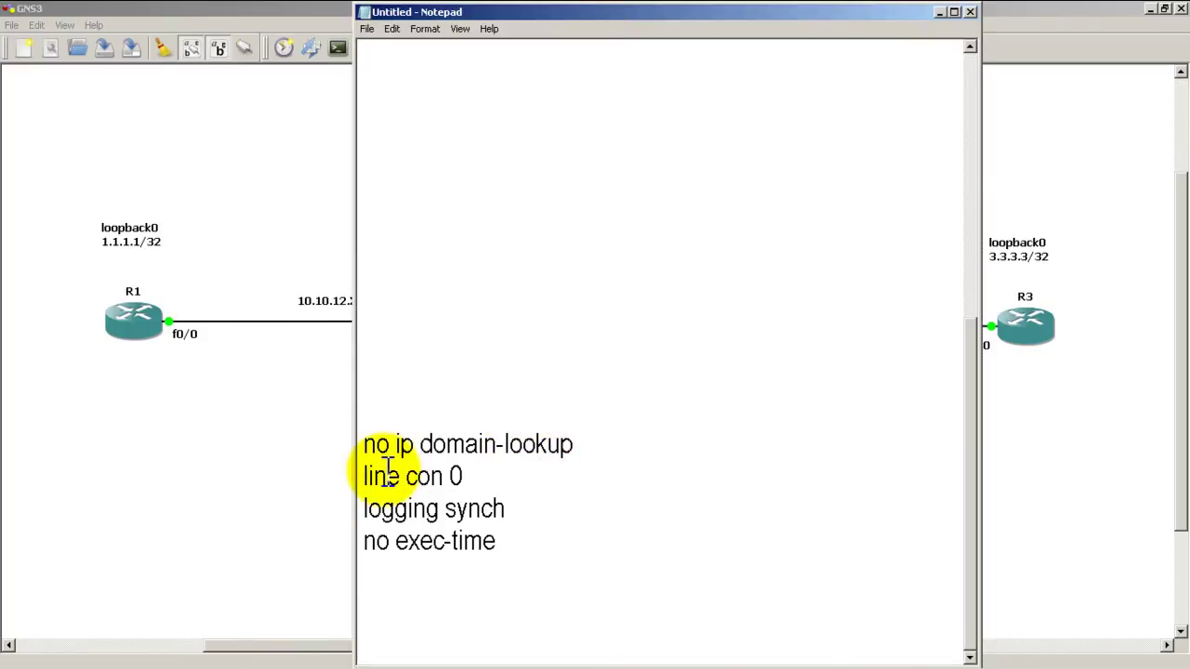
left_click(493, 541)
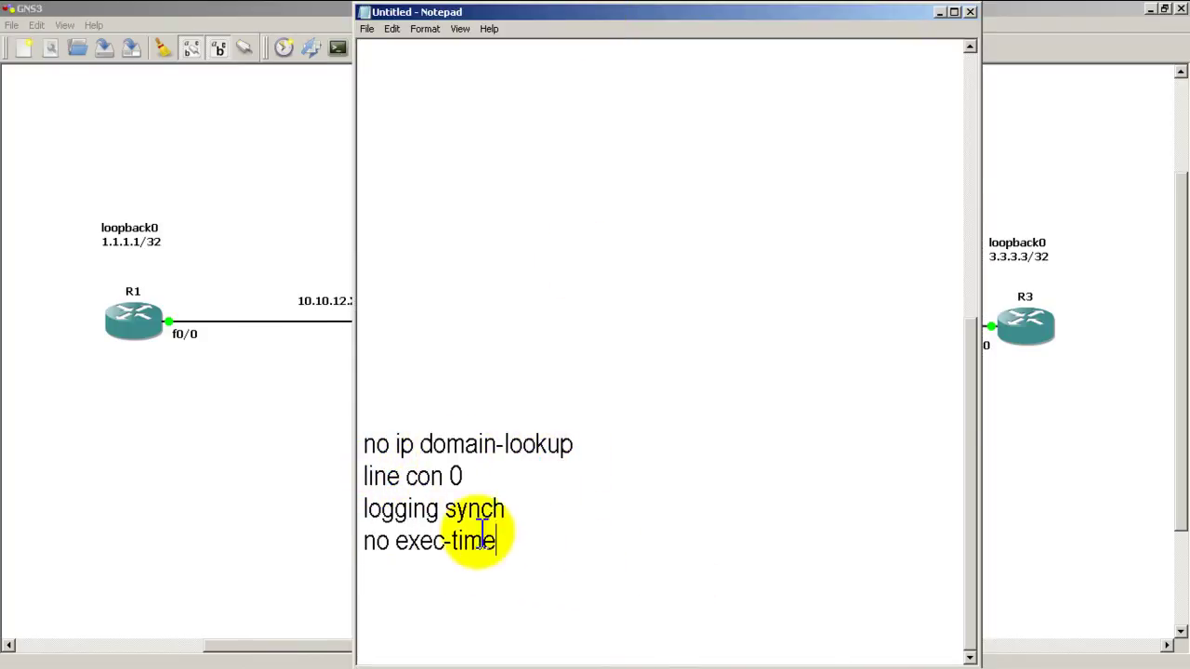
left_click_drag(495, 539, 335, 453)
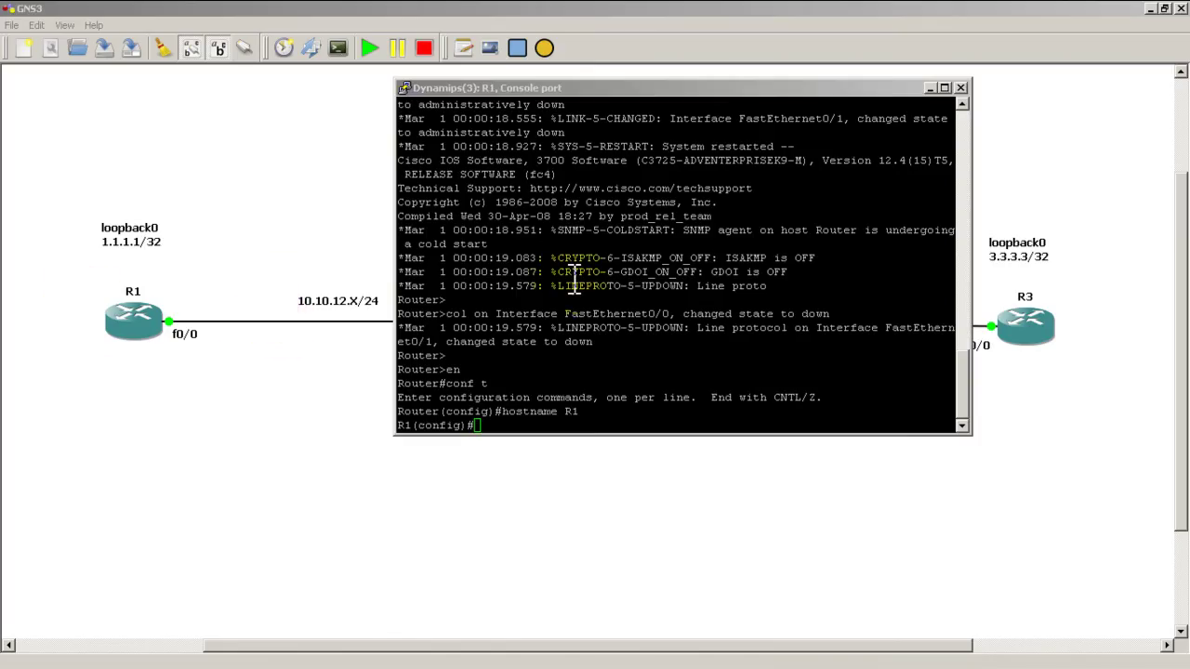
right_click(575, 276)
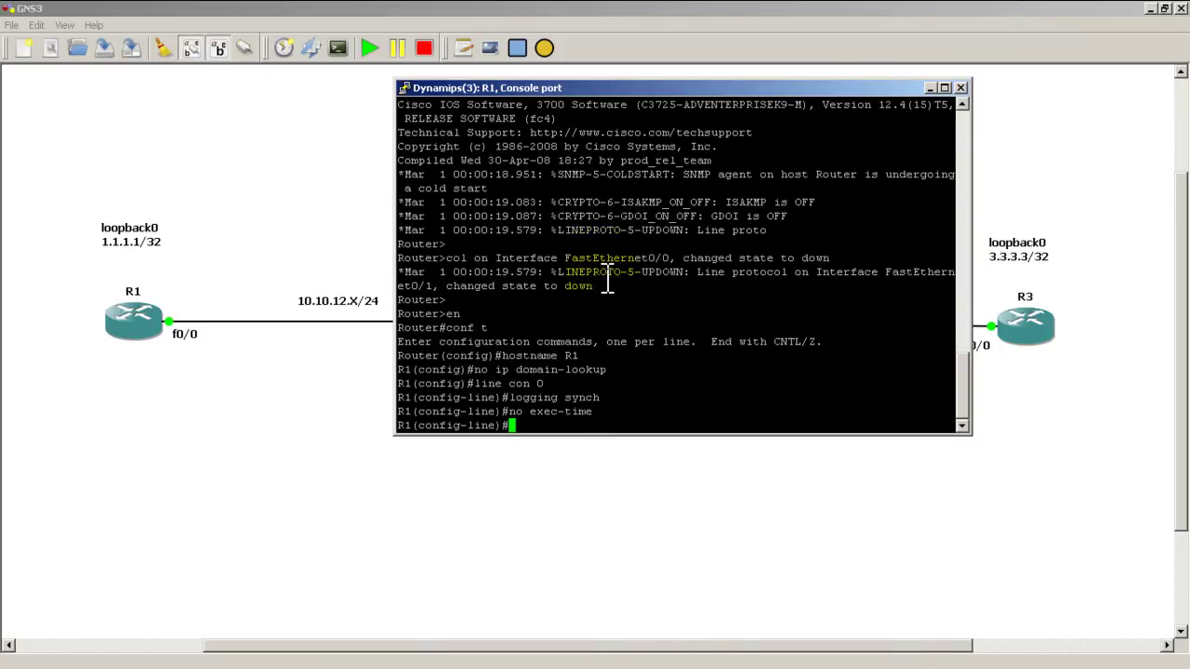
Give R1's loopback0 the address 1.1.1.1 255.255.255.255, correcting typos in the command.
type("int loopback0")
key("Return")
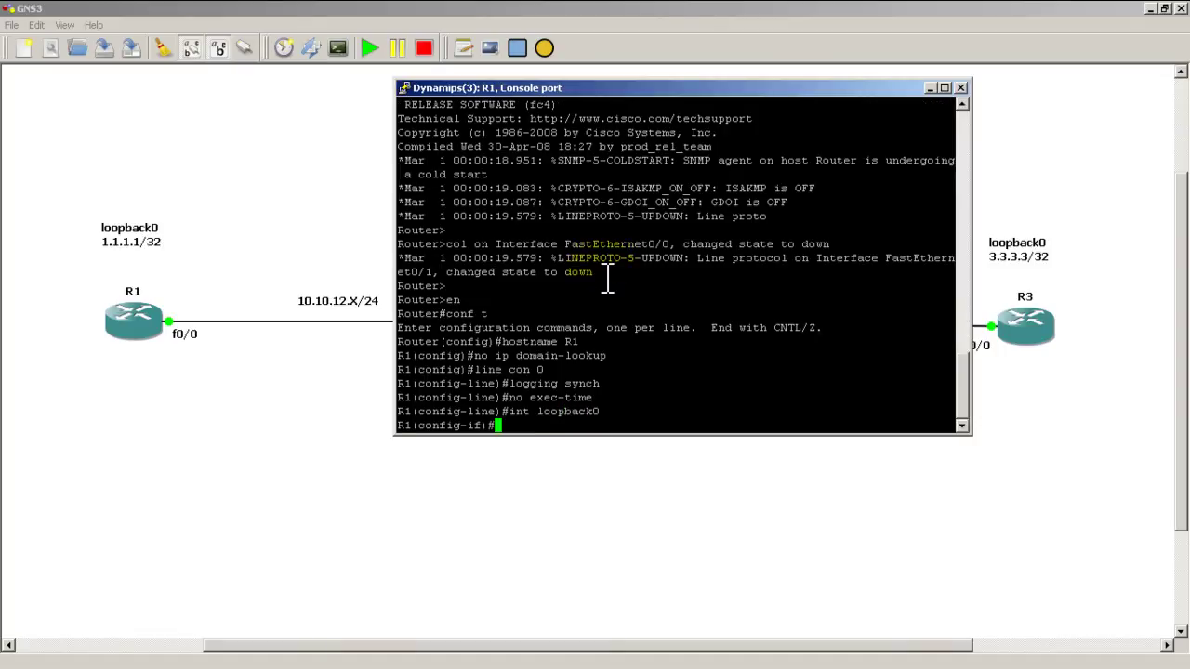
type("ip add")
key("Tab")
type("1")
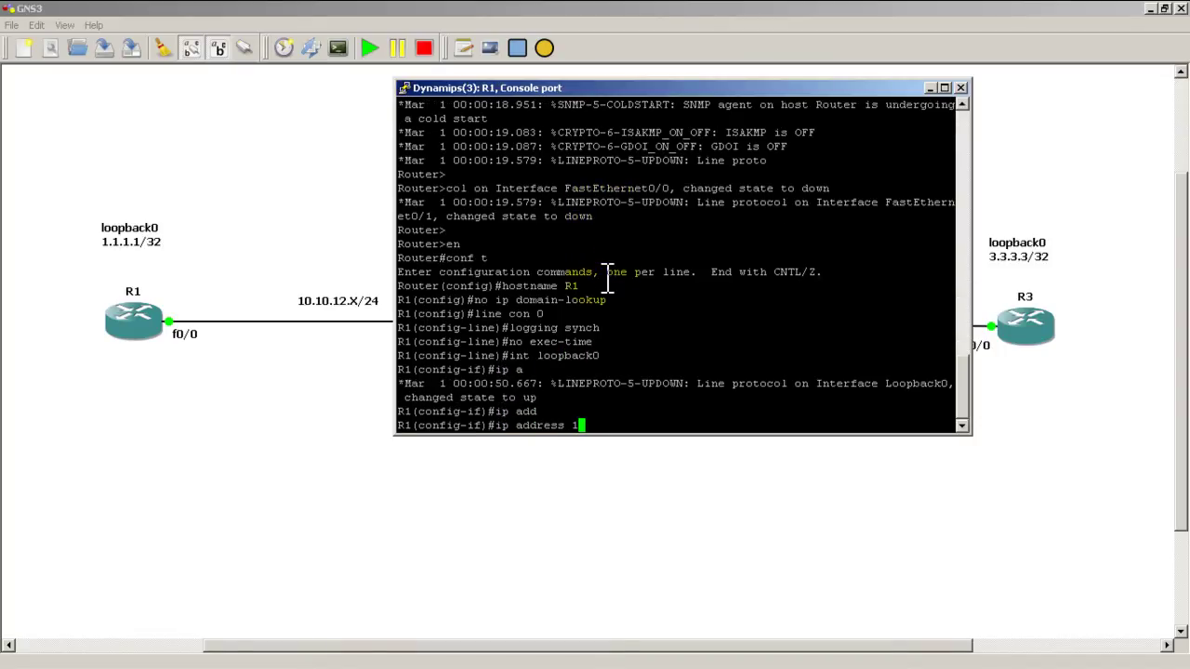
type(".1.1.1 255.255.255.255")
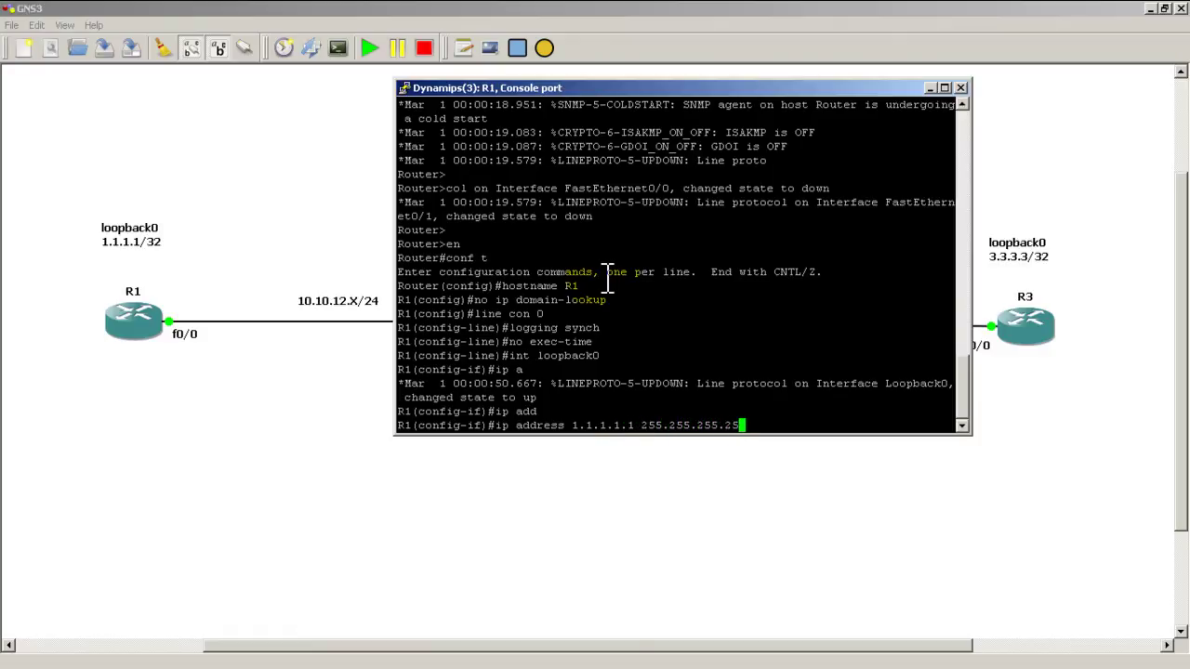
key("Return")
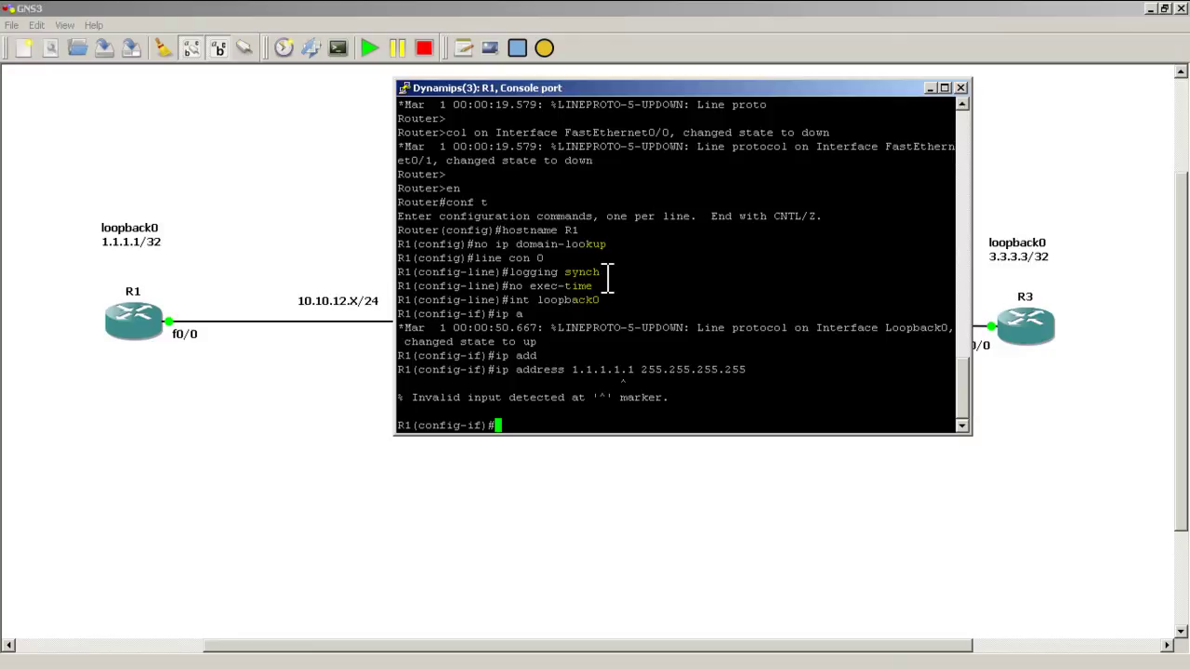
key("Up")
key("Left")
key("Left")
key("Left")
key("Left")
key("Left")
key("Left")
key("Left")
key("Left")
key("Left")
key("Left")
key("Left")
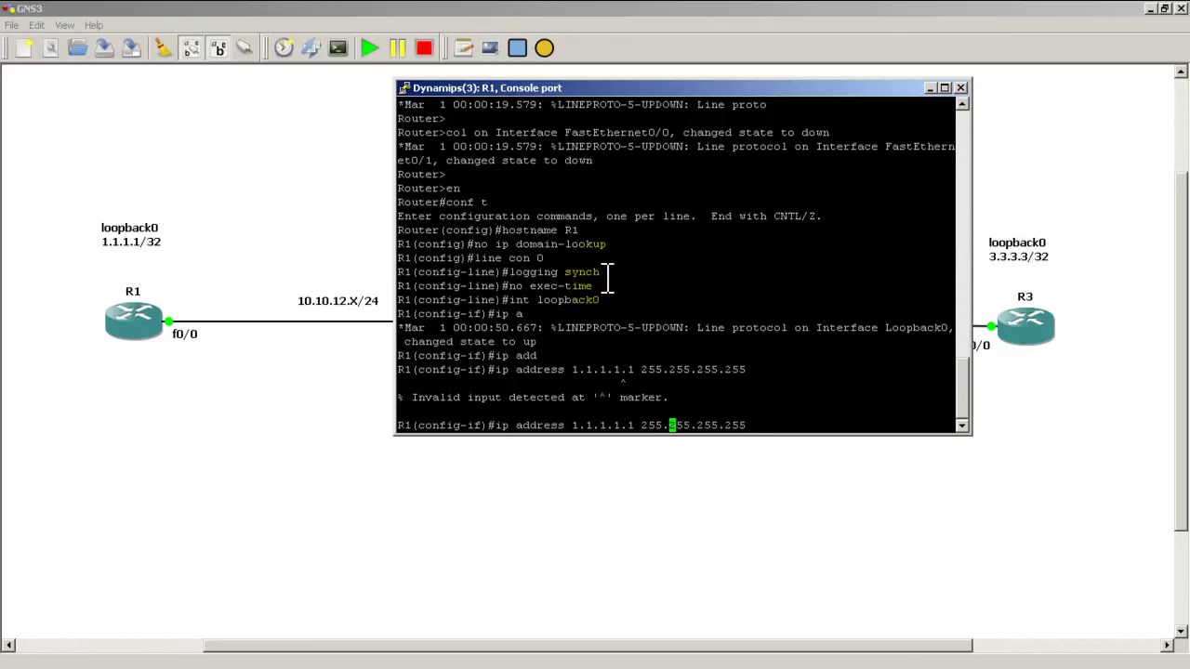
key("Left")
key("Left")
key("Left")
key("BackSpace")
key("Return")
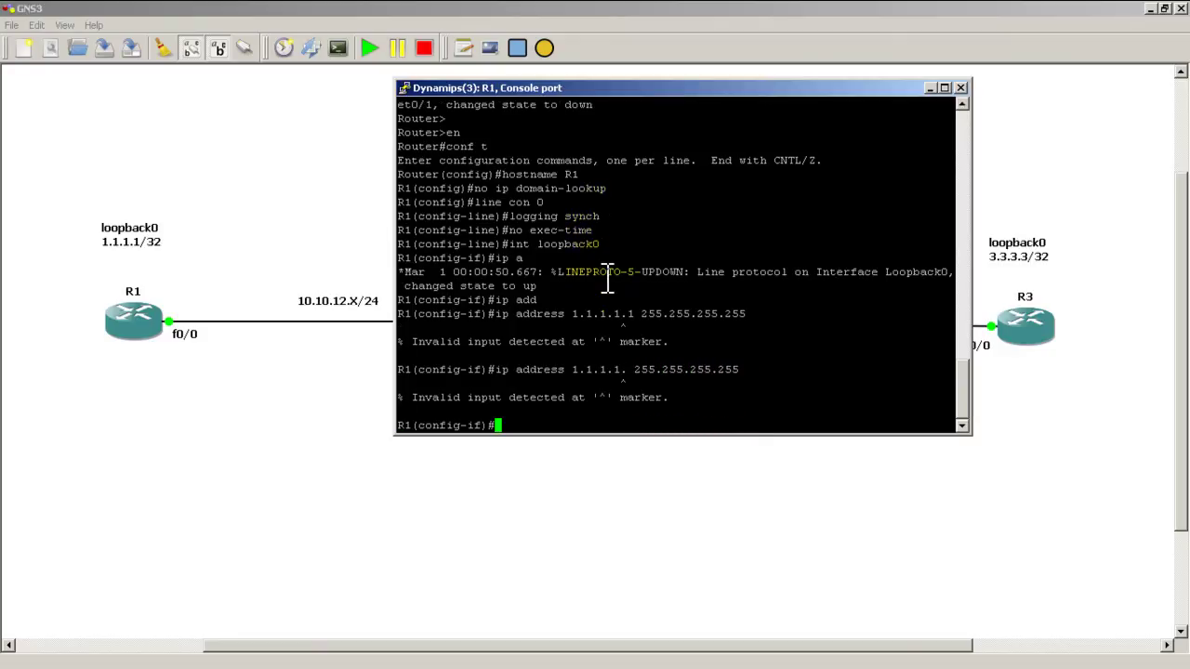
key("Up")
key("Left")
key("Left")
key("Left")
key("Left")
key("Left")
key("Left")
key("Left")
key("Left")
key("Left")
key("Left")
key("Left")
key("Left")
key("Left")
key("Left")
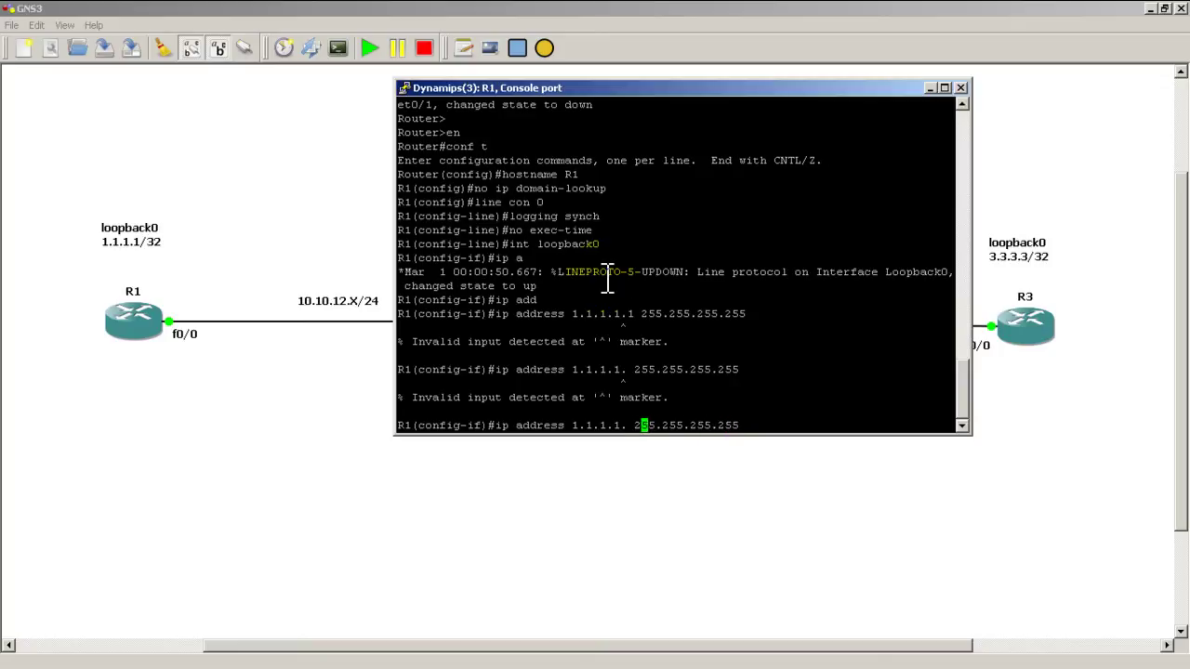
key("Left")
key("Left")
key("BackSpace")
key("Return")
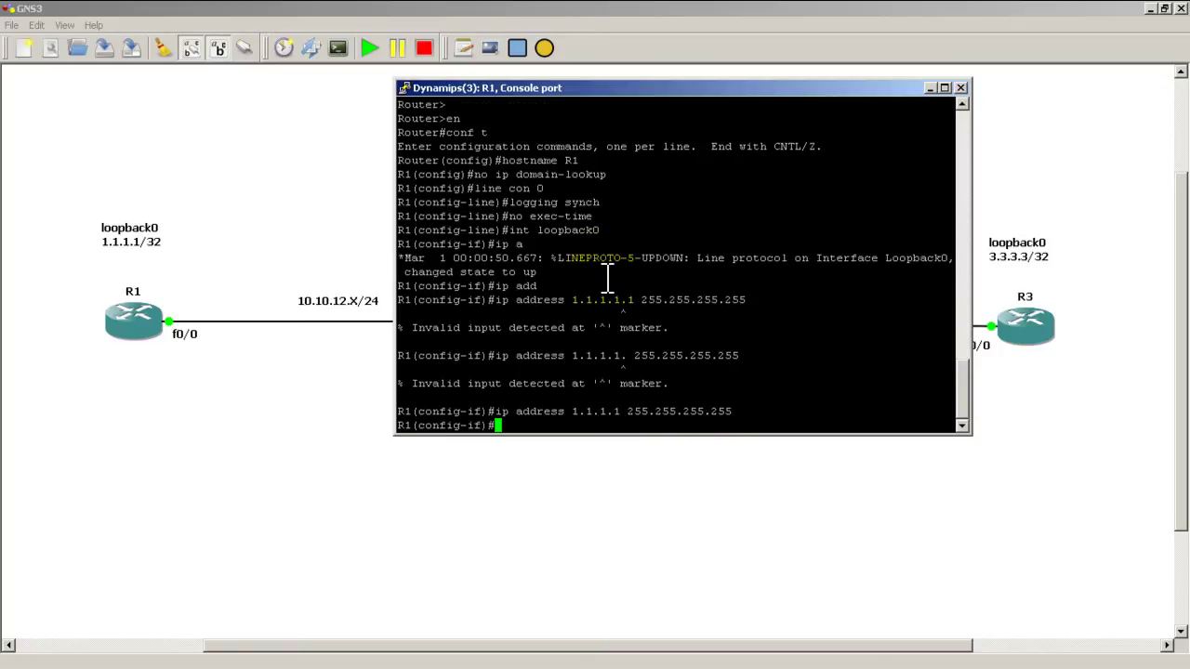
Set R1's FastEthernet0/0 to 10.10.12.1 255.255.255.0 and bring it up with no shut.
type("int fast 0/0")
key("Return")
type("ig-if)#i")
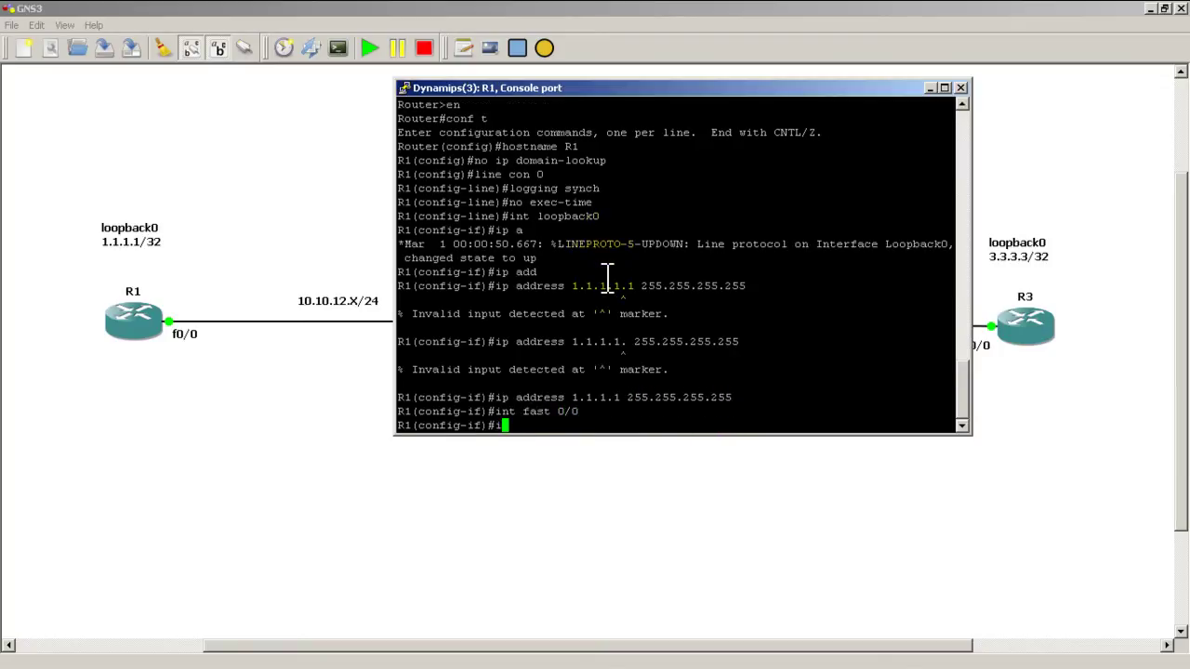
type("p addd")
key("Tab")
key("BackSpace")
key("Tab")
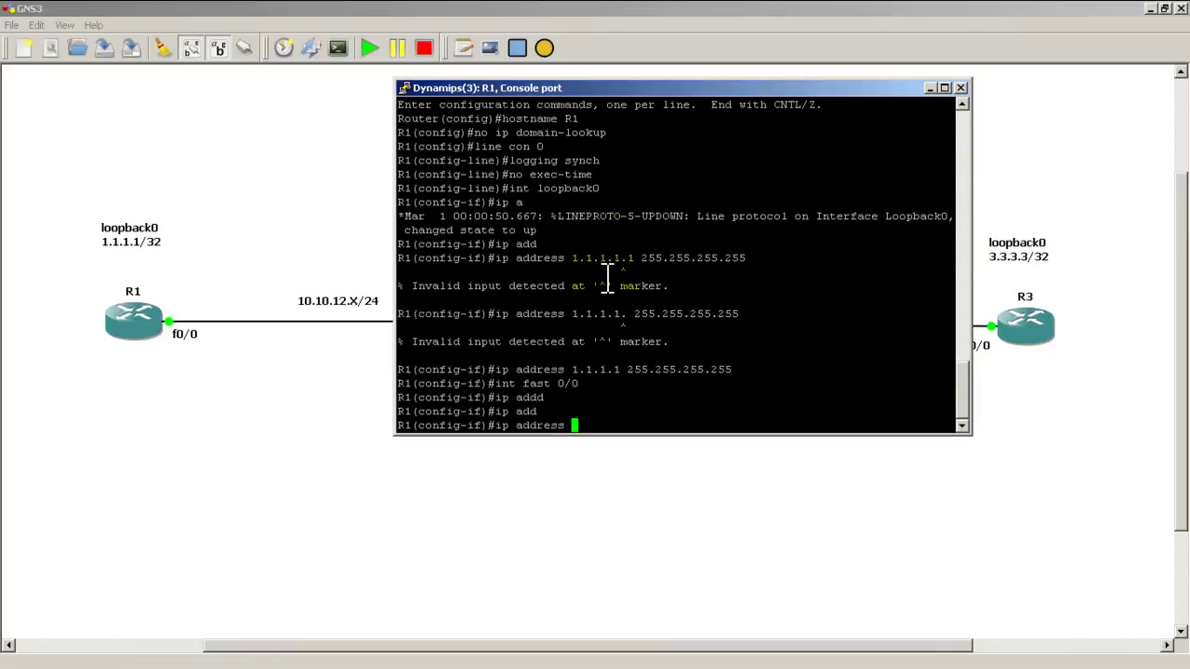
type("10.10.12.1 255.255.255.0")
key("Return")
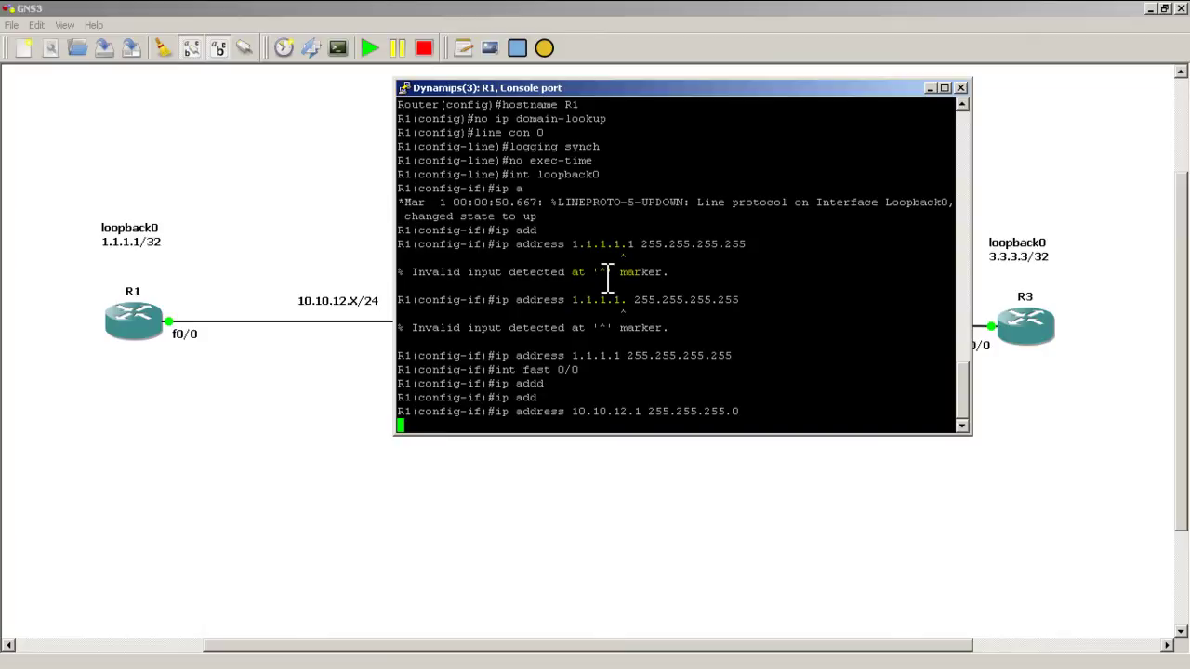
type("no shut")
key("Return")
Exit to R1's privileged prompt and save the configuration with wr.
type("e")
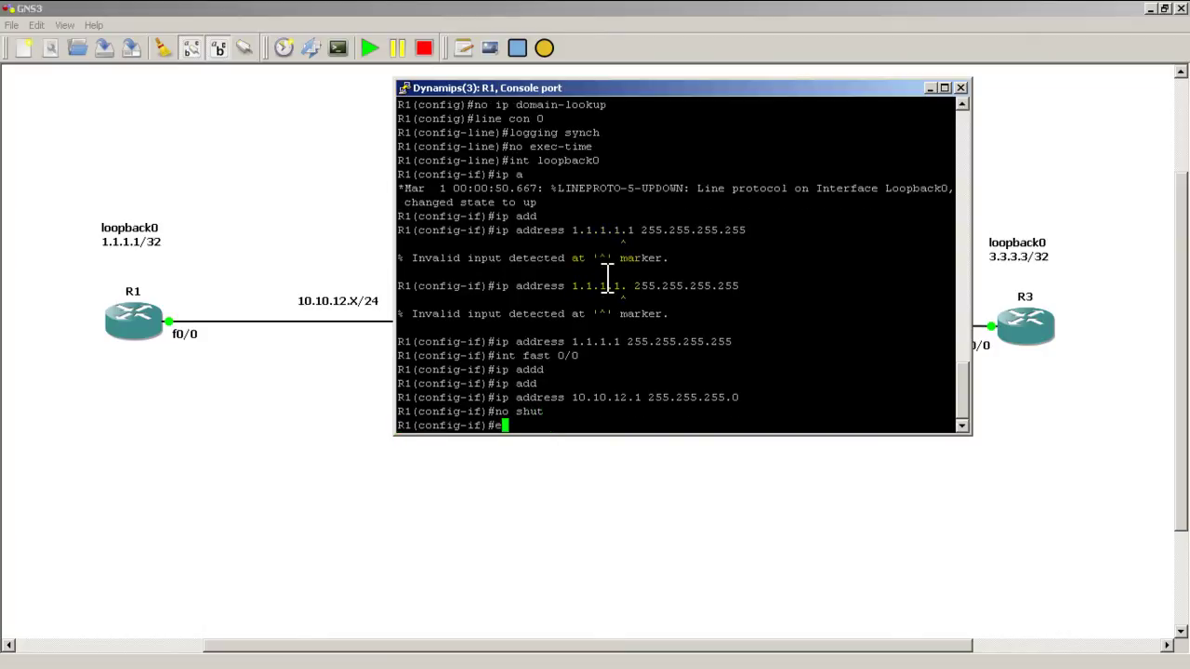
type("xit")
key("Return")
type("exit")
key("Return")
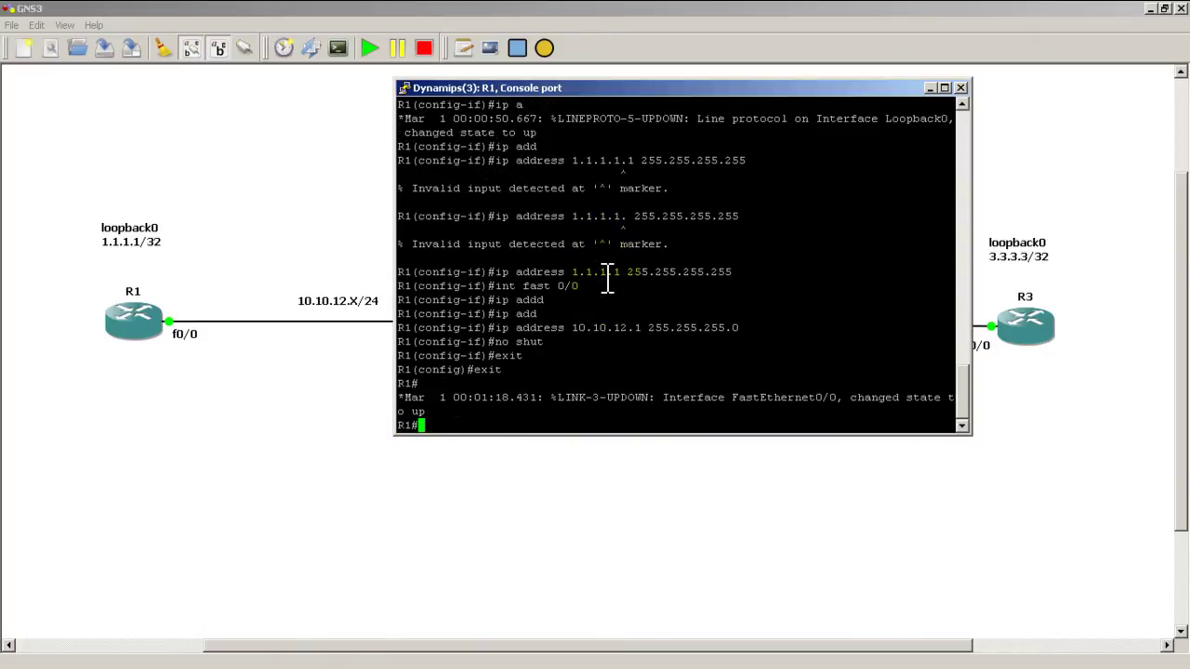
type("wr")
key("Return")
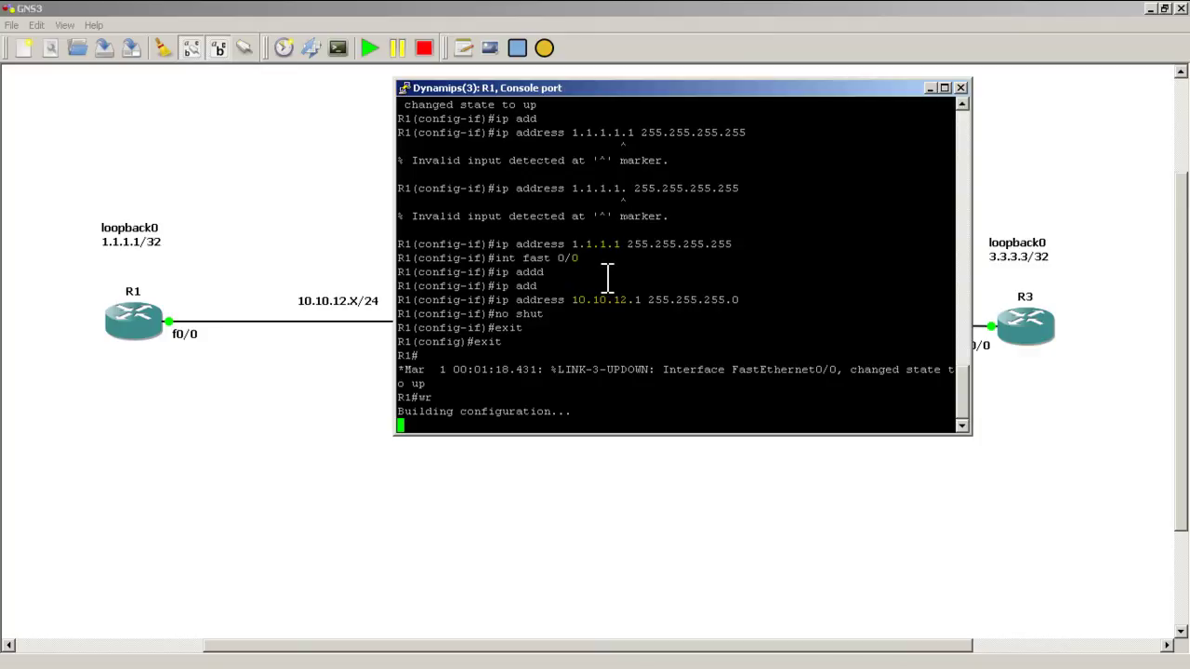
Close R1's console and move R2's console to the upper left.
mouse_move(654, 89)
left_mouse_down()
mouse_move(258, 85)
mouse_move(654, 90)
left_mouse_up()
key("alt+Tab")
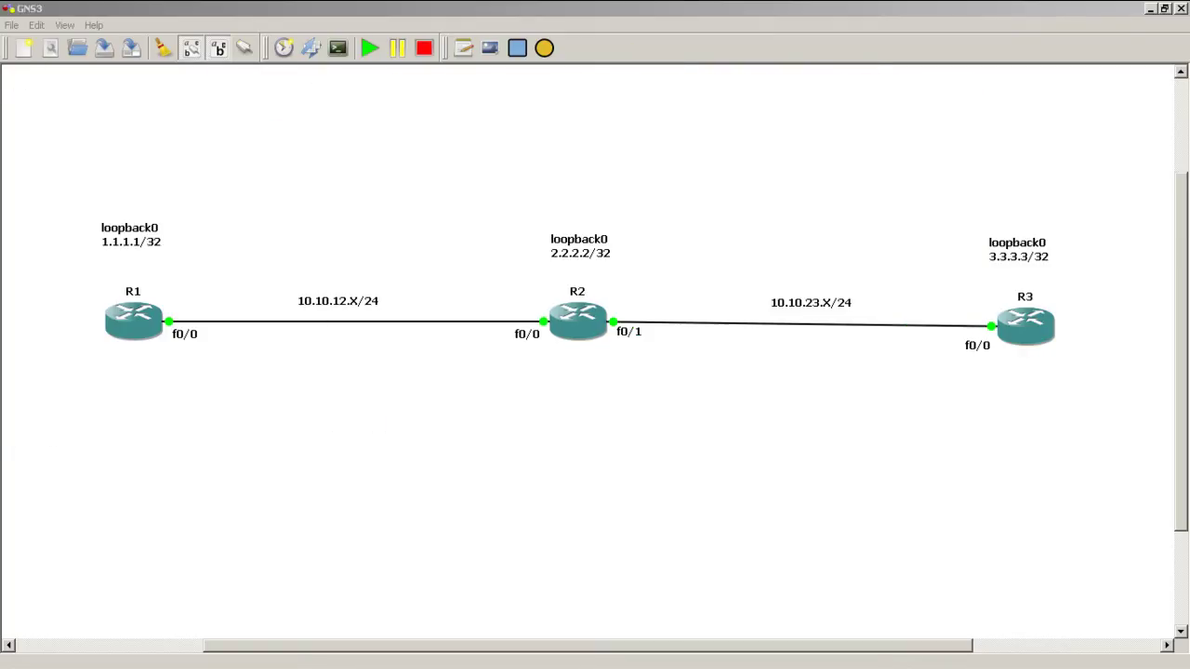
left_click_drag(492, 206, 310, 94)
Decline R2's setup dialog, set hostname R2 and paste the standard console settings.
key("Return")
key("Return")
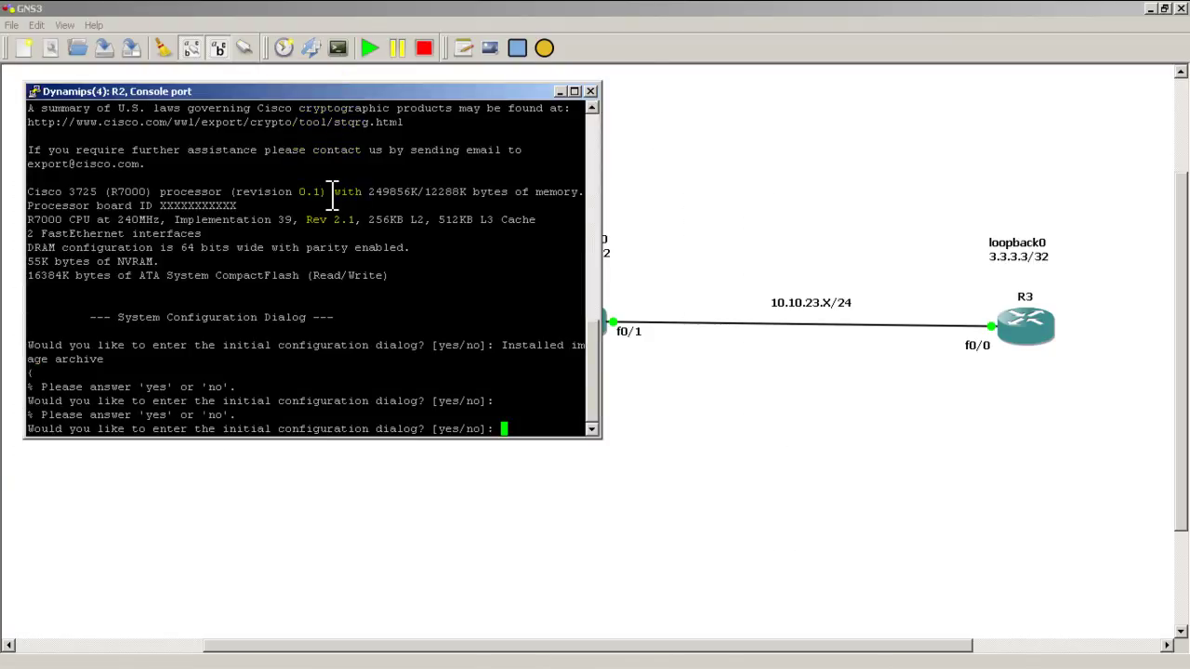
type("no")
key("Return")
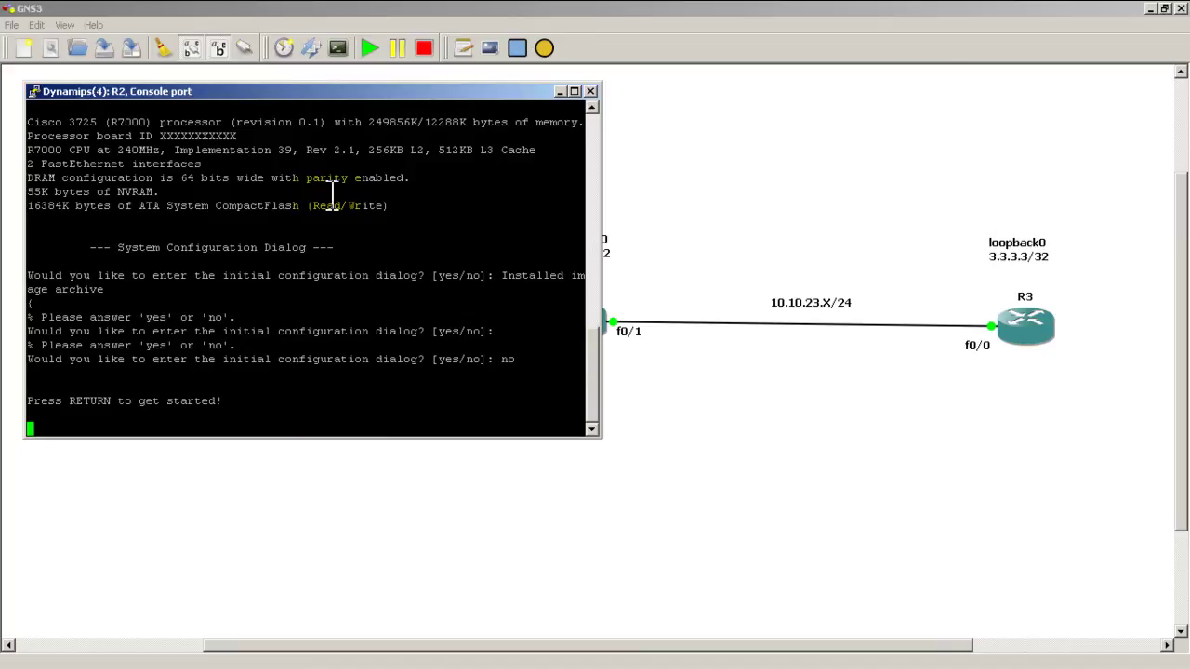
key("Return")
type("en")
key("Return")
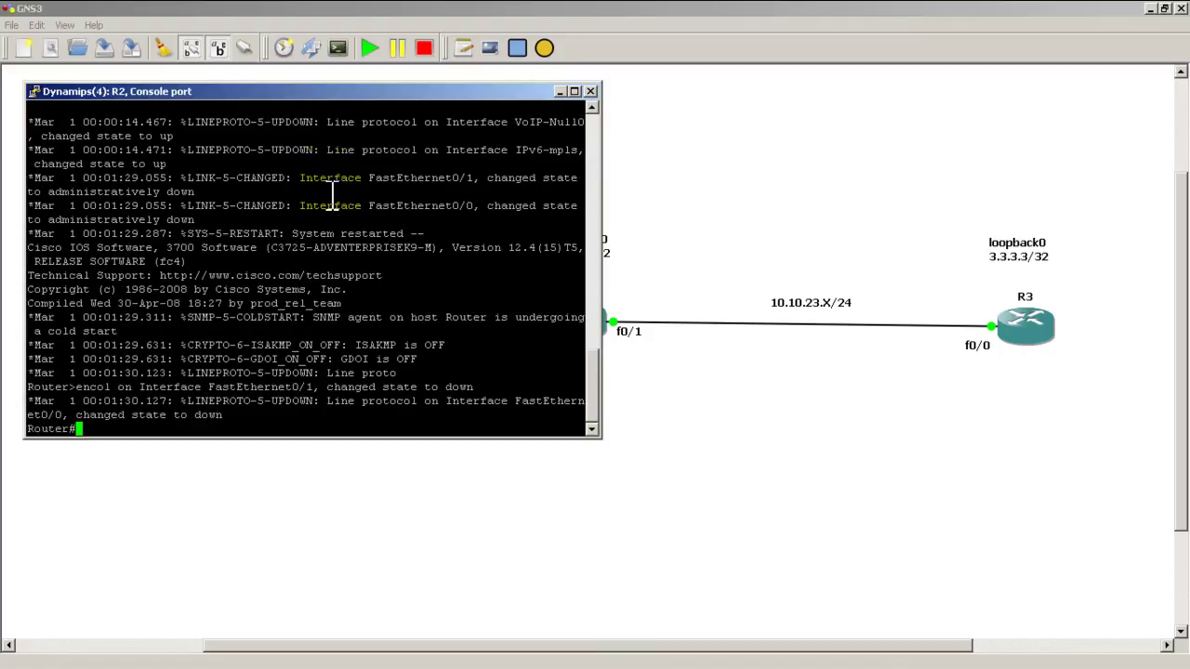
type("conf t")
key("Return")
type("host")
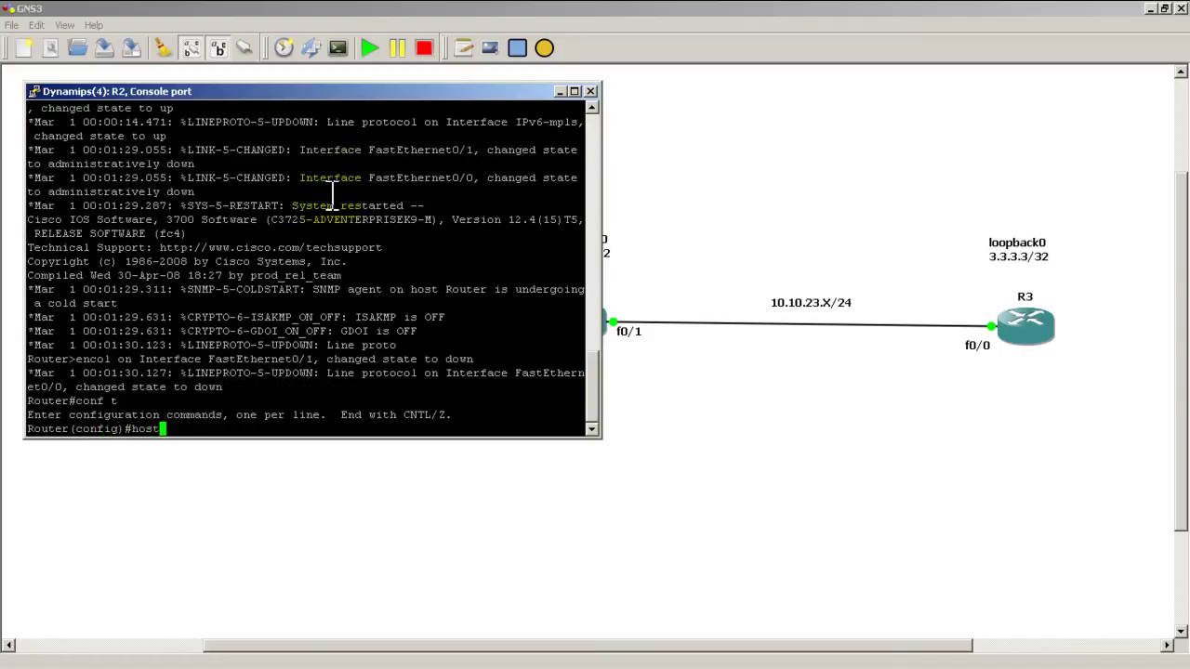
type("name R2")
key("Return")
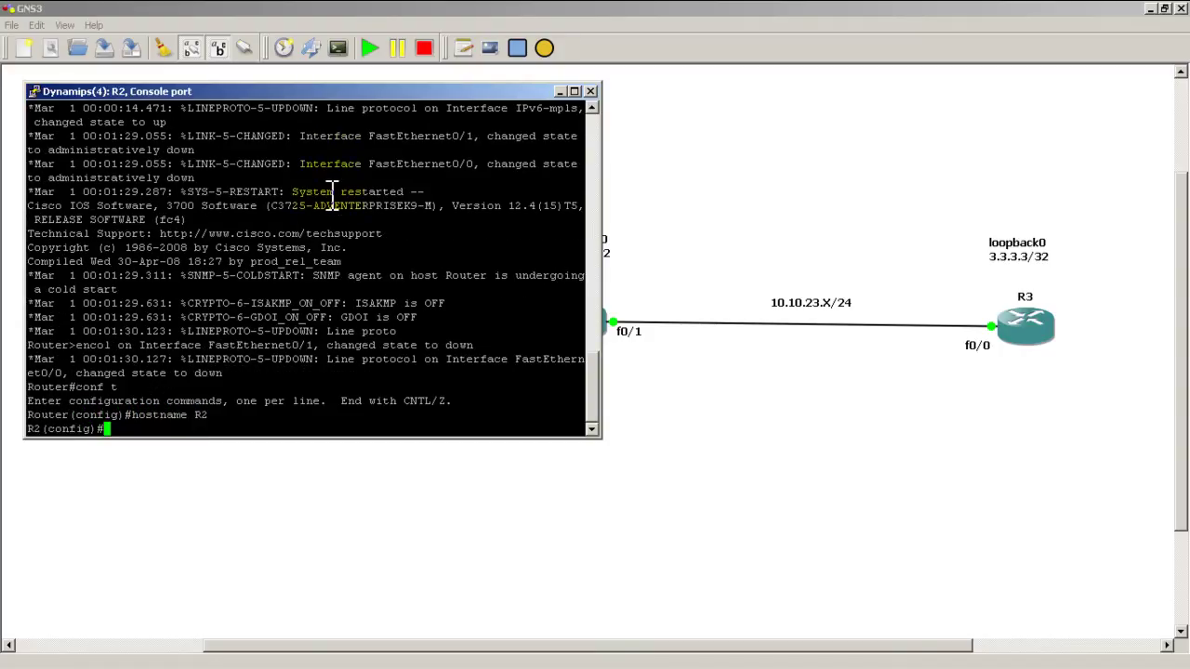
right_click(332, 196)
key("Return")
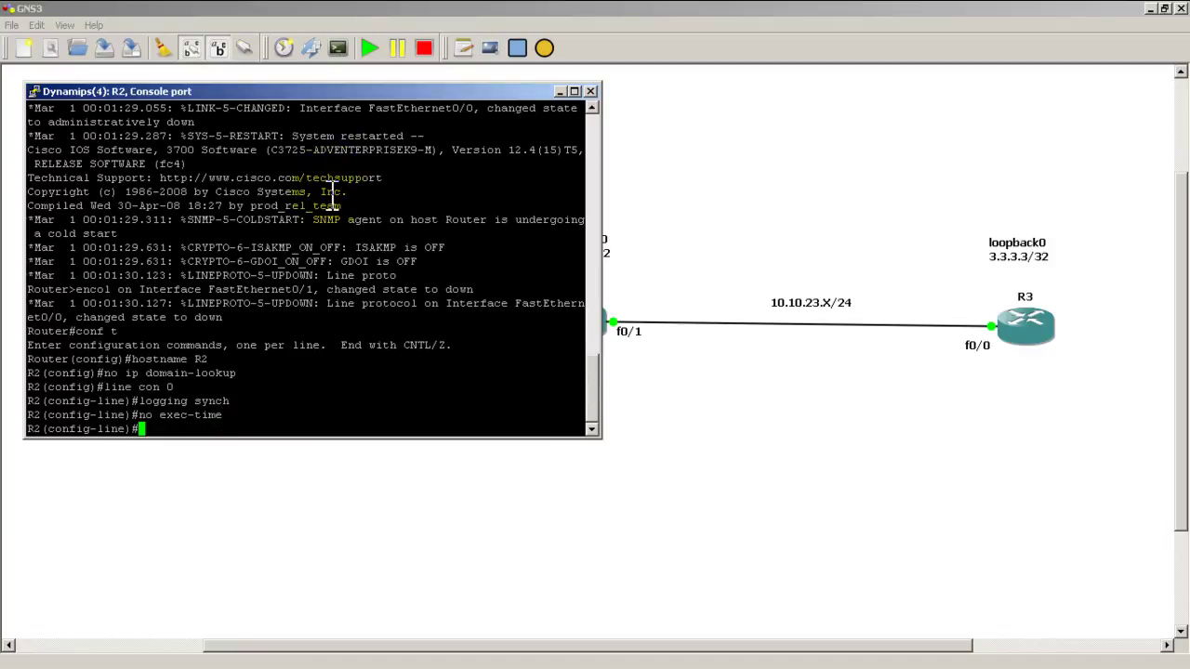
Give R2's loopback0 the address 2.2.2.2 255.255.255.255.
type("int loopback0")
key("Return")
type("ip add")
key("Tab")
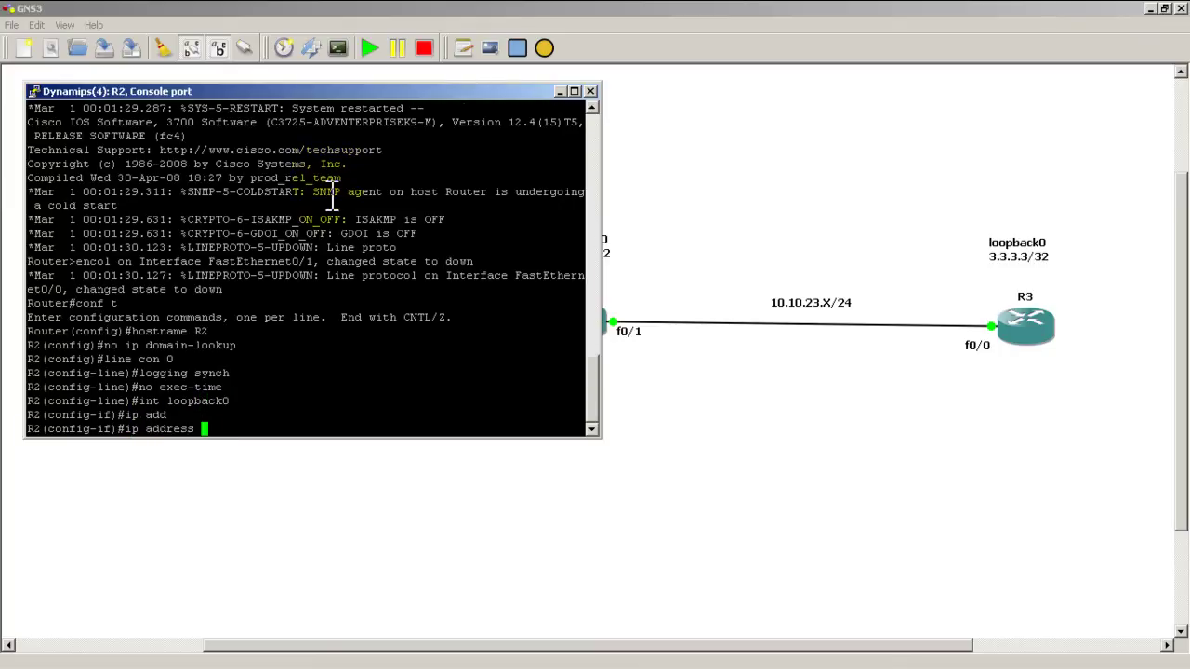
type("2.2.2.2 255.")
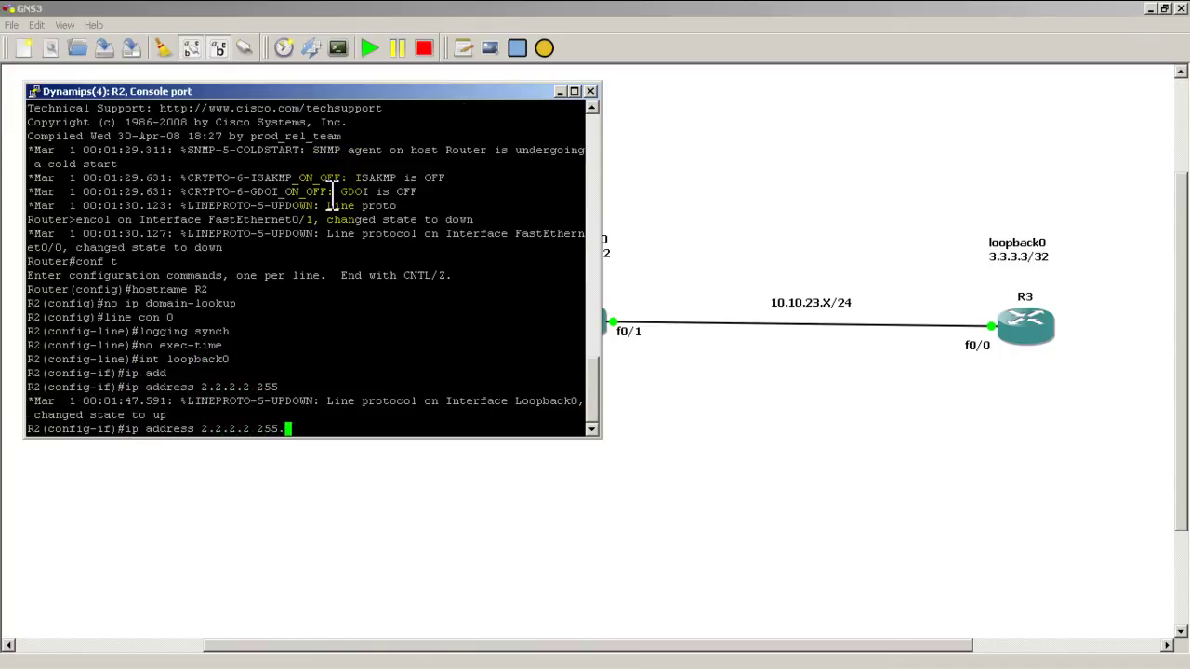
type("255.255.255")
key("Return")
Set R2's FastEthernet0/0 to 10.10.12.2/24 and enable it with no shut.
type("int fast 0/0")
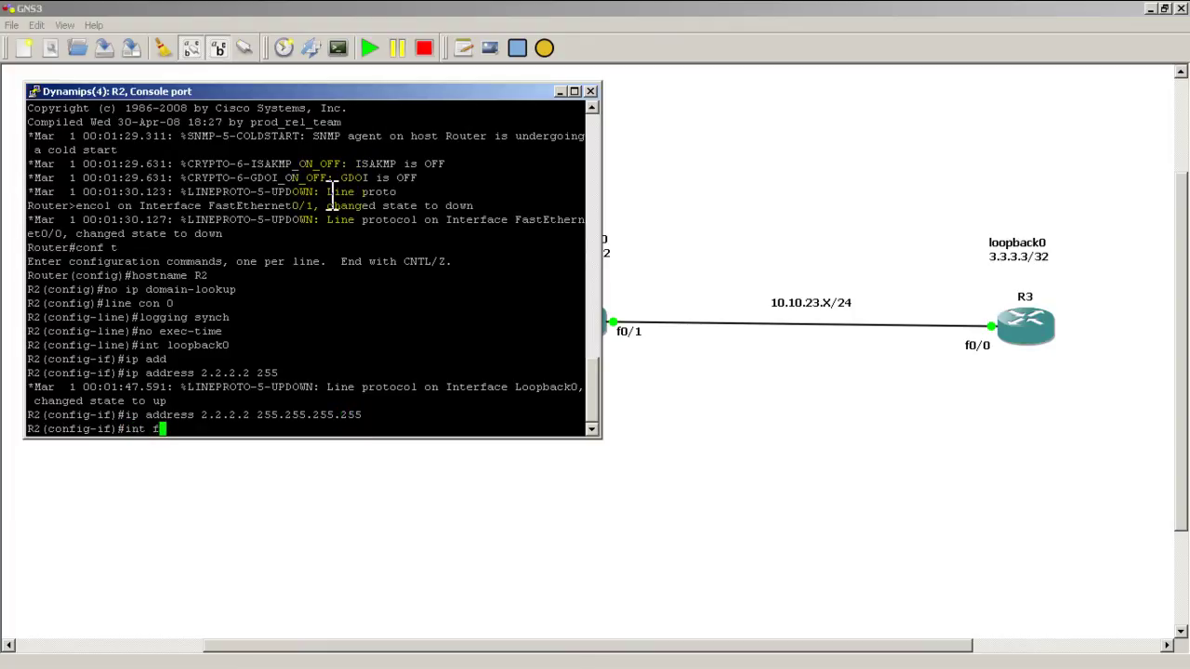
key("Return")
type("ip add")
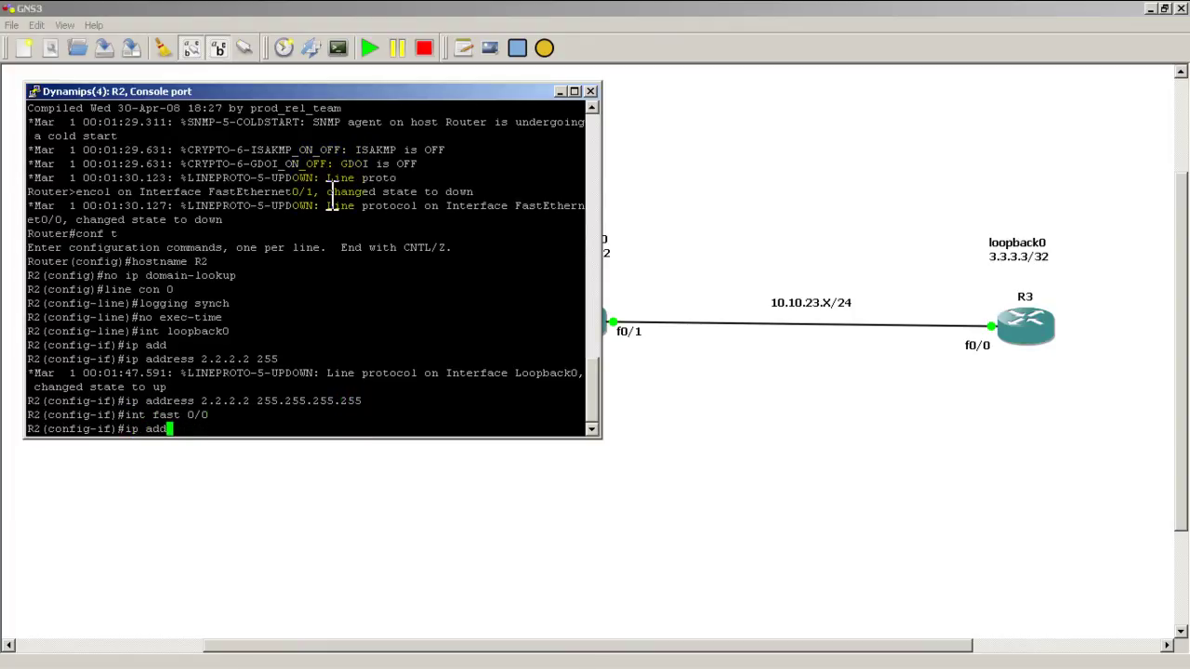
key("Tab")
type("10.10.12.")
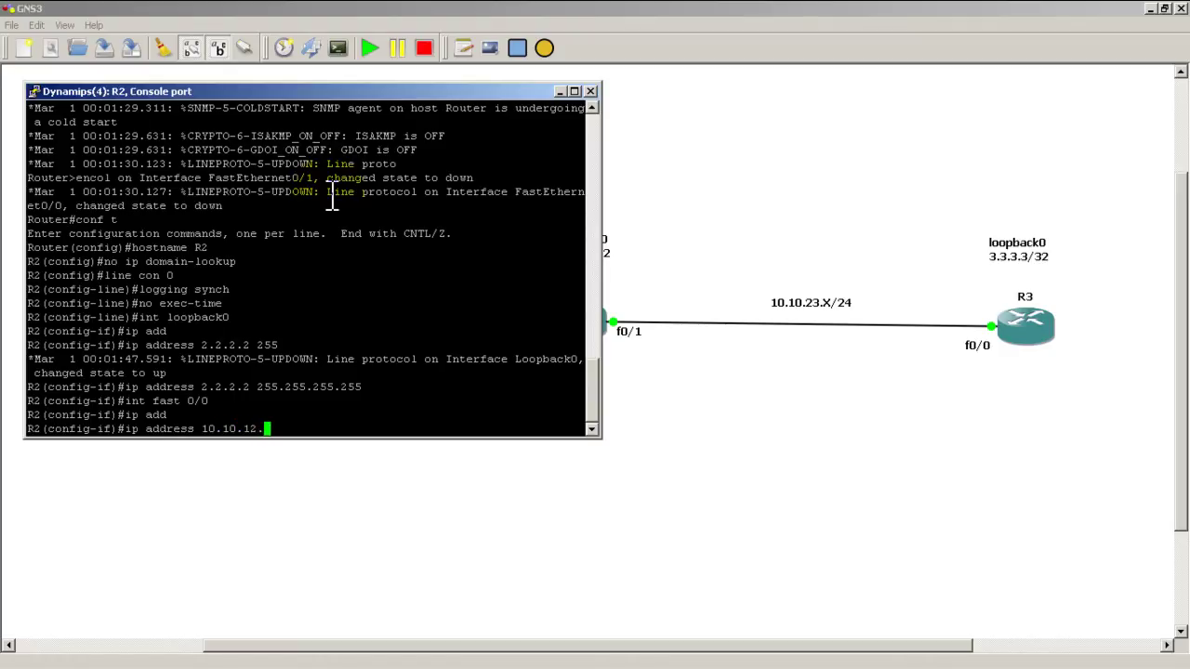
type("2 255.255.255.255.0")
key("Return")
type("no shut")
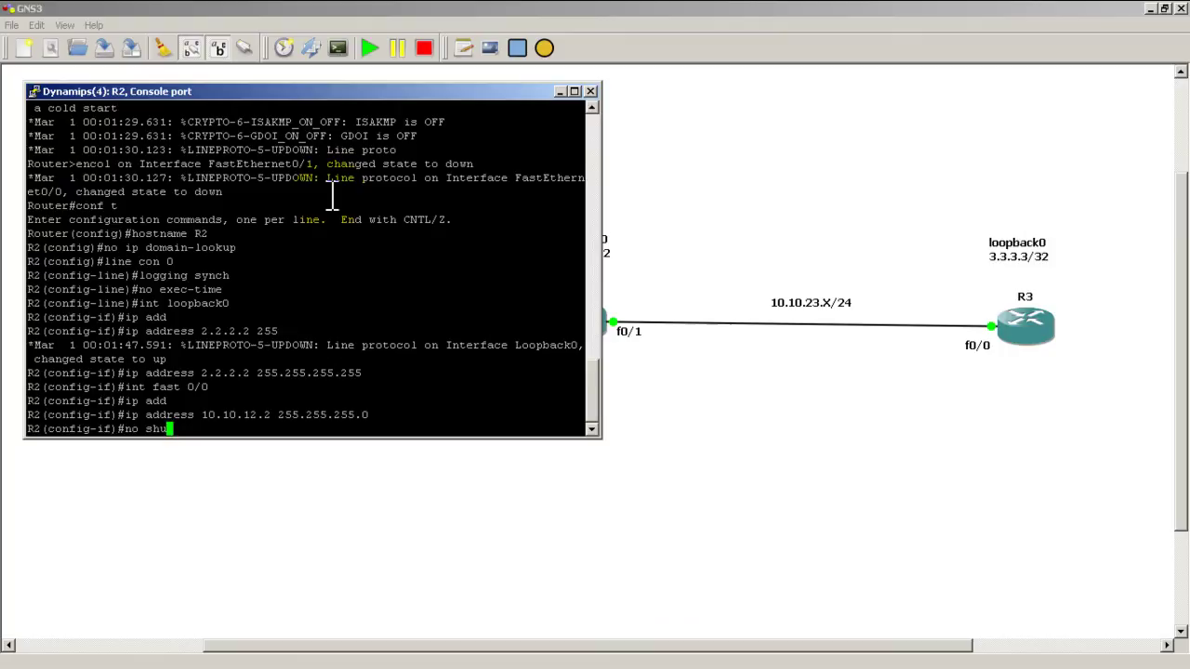
key("Return")
Set R2's FastEthernet0/1 to 10.10.23.2 255.255.255.0 and enable it with no shut.
type("int fast 0/1")
key("Return")
type("ip add")
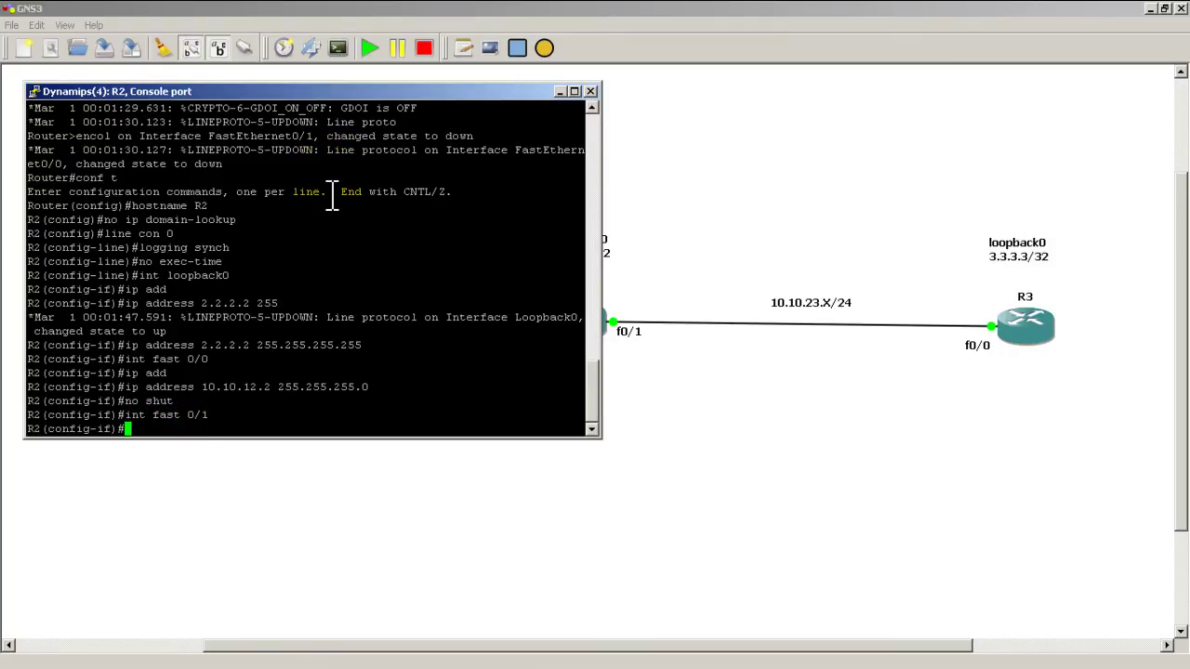
key("Tab")
type("10.")
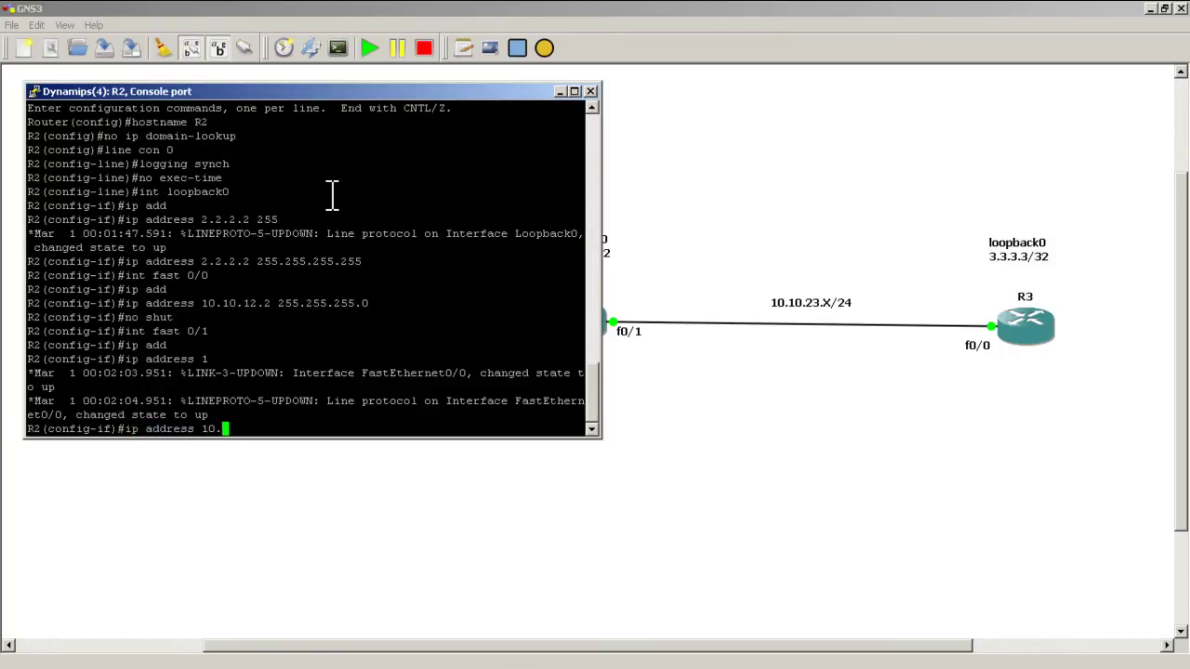
type("10.23.2 255.255.255.0")
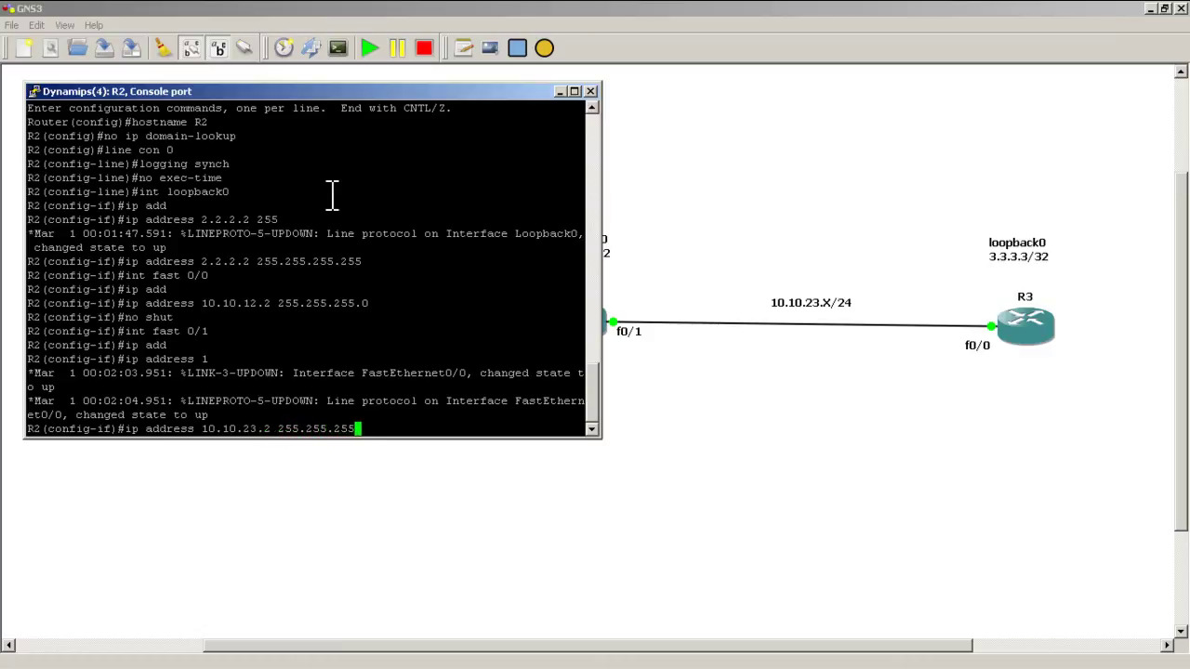
key("Return")
type("no shut")
key("Return")
Exit to R2's privileged prompt, save with wr and close its console.
type("exit")
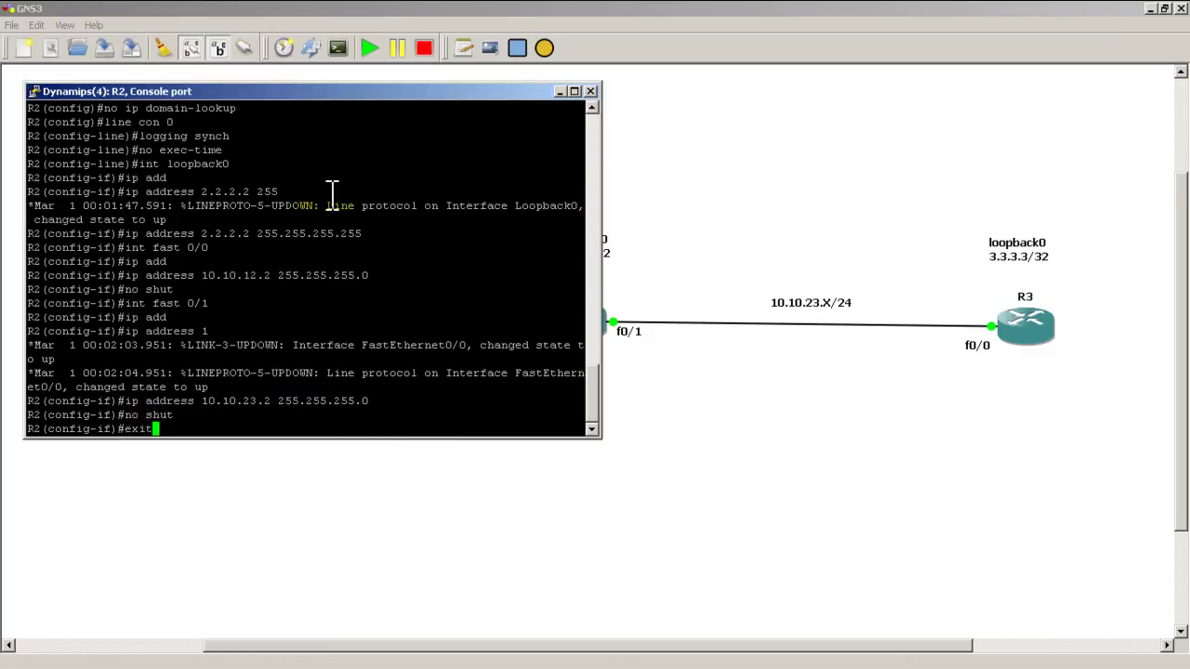
key("Return")
type("exit")
key("Return")
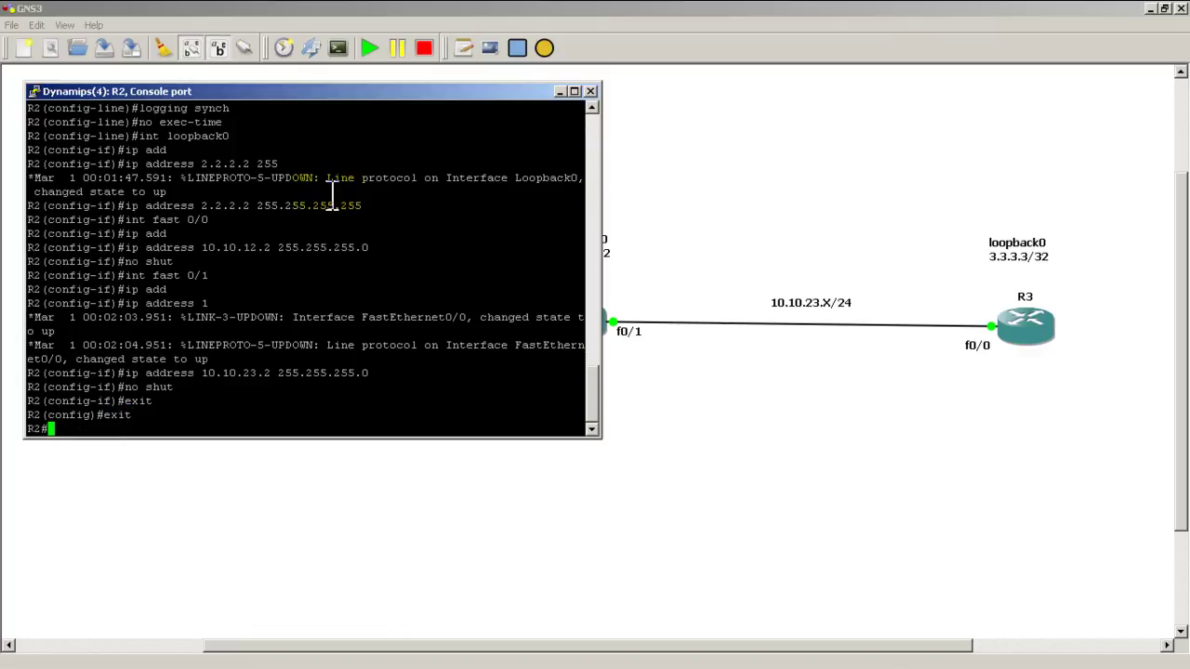
type("wr")
key("Return")
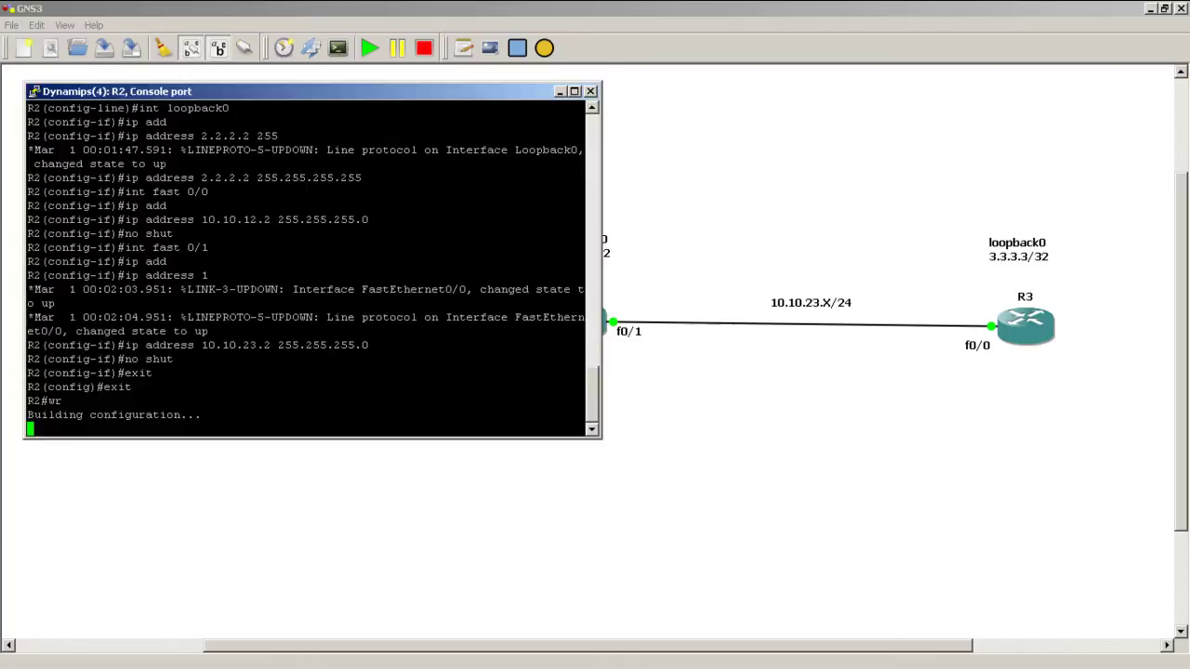
key("alt+Tab")
Skip R3's initial setup dialog, enter global configuration mode and set hostname R3.
left_click_drag(348, 193, 412, 133)
key("Return")
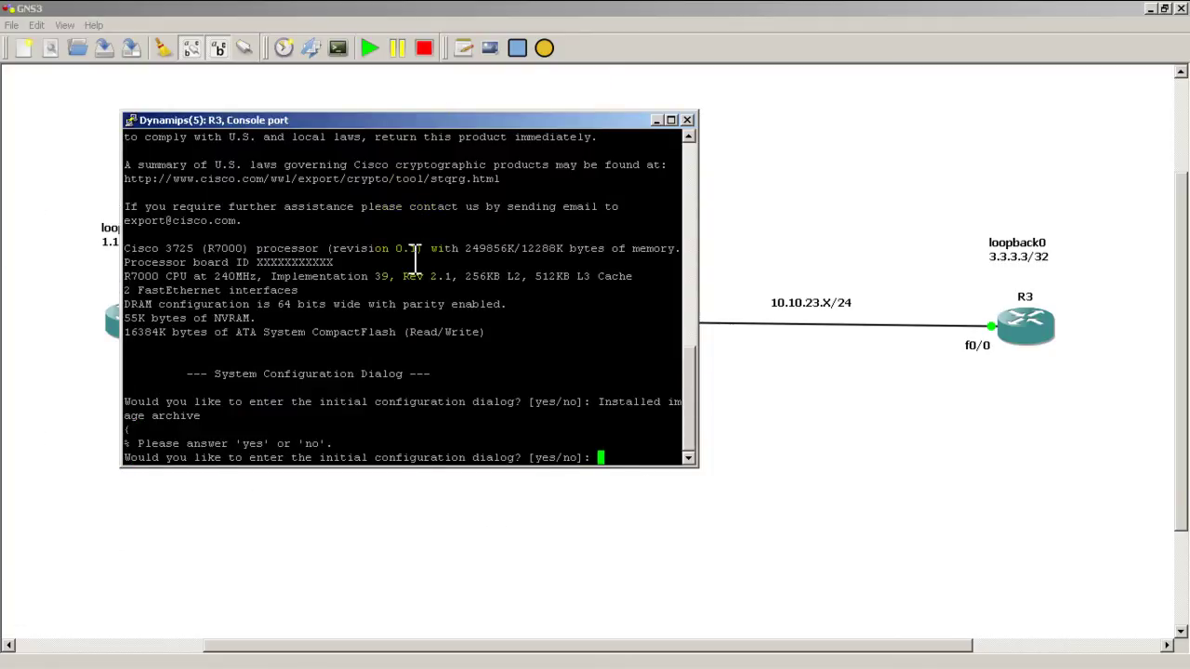
type("no")
key("Return")
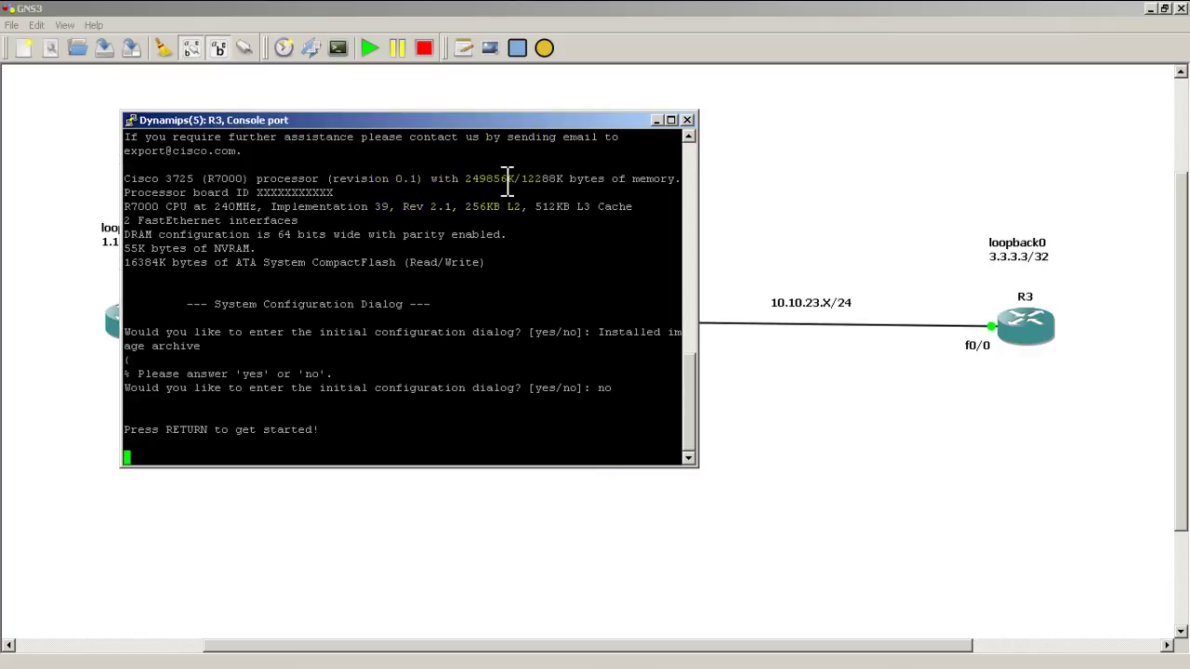
left_click_drag(515, 120, 515, 78)
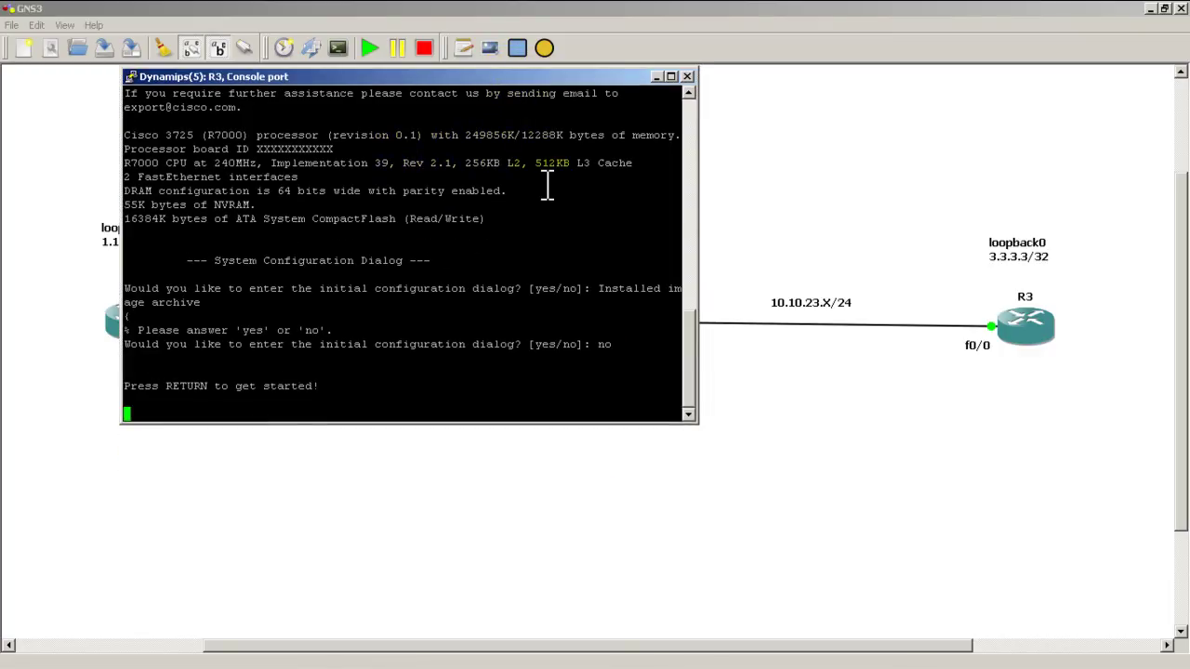
key("Return")
key("Return")
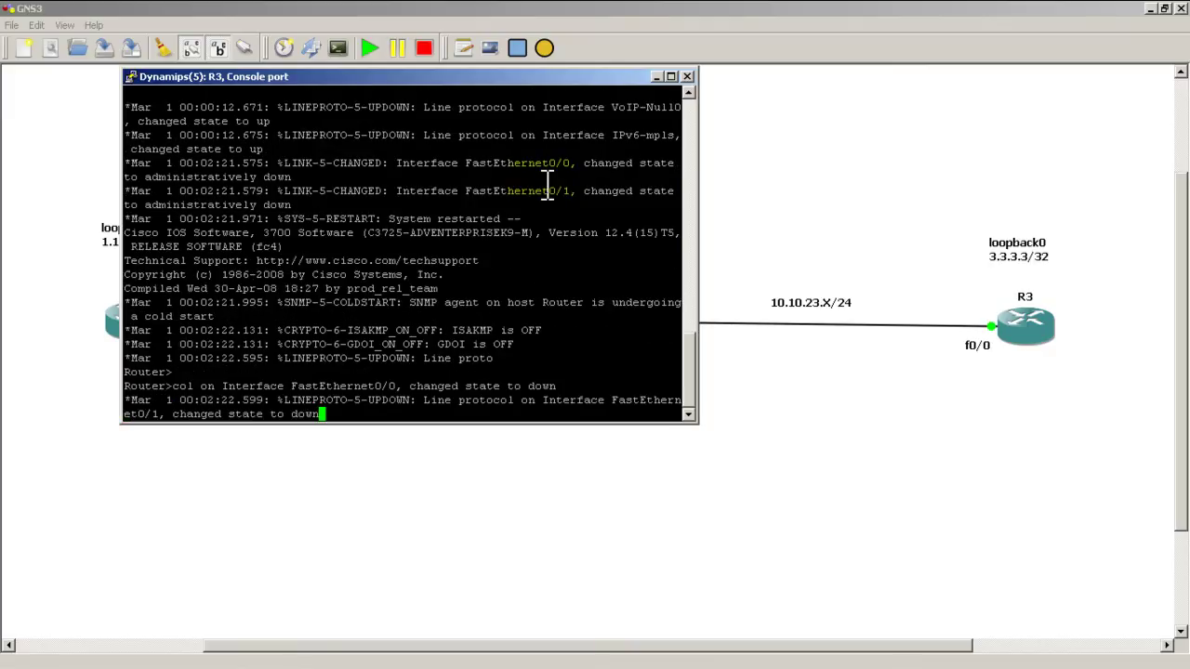
type("enable")
key("Return")
type("conf t")
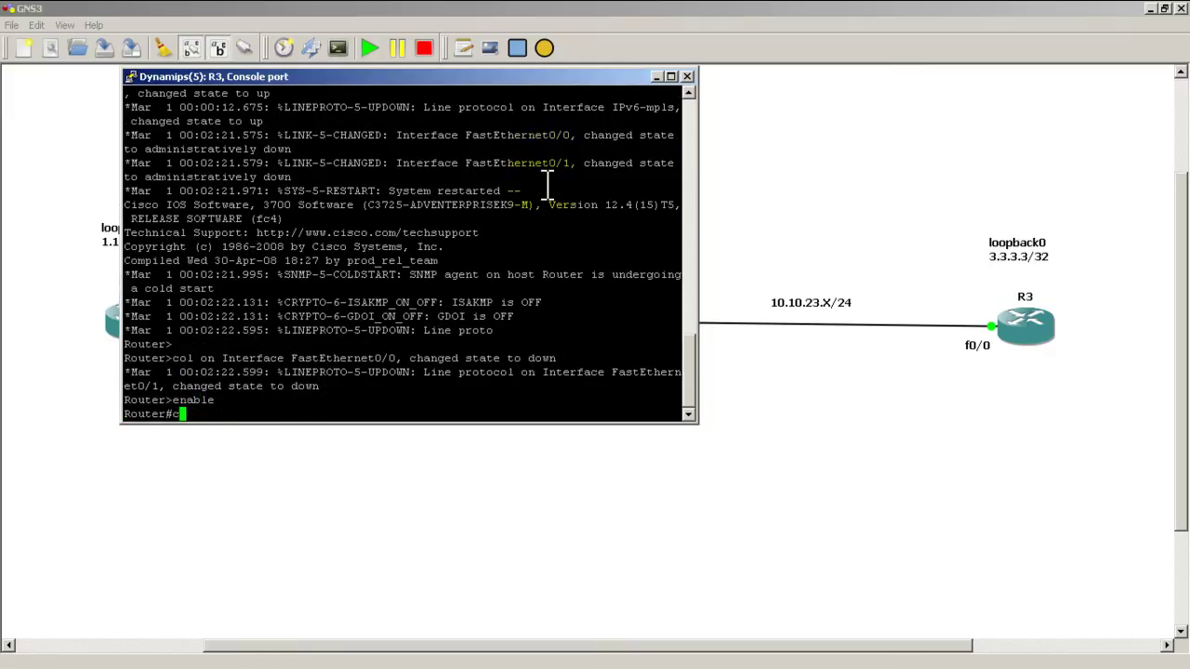
key("Return")
type("hostname R3")
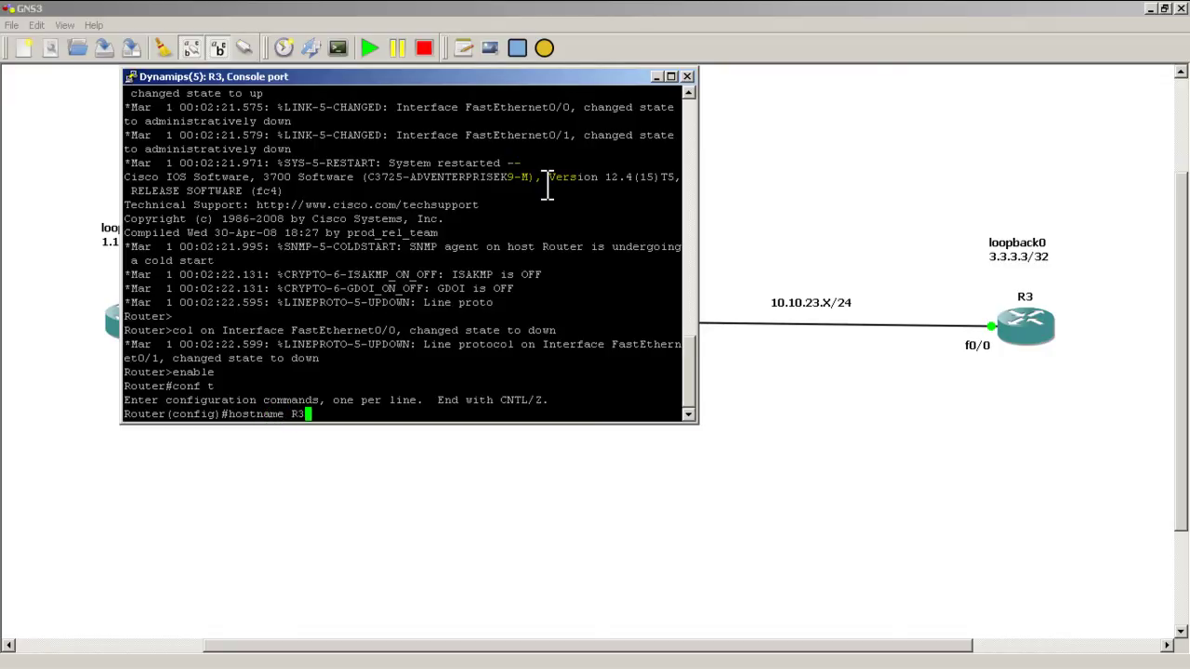
key("Return")
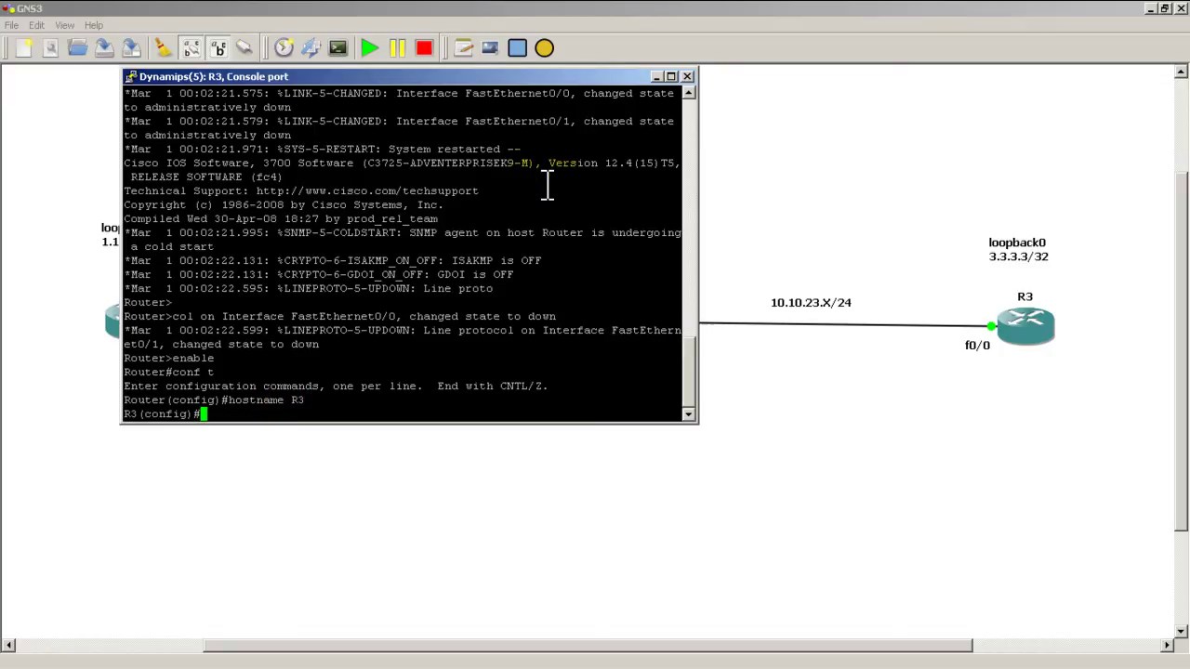
Paste the prepared line settings and give loopback0 address 3.3.3.3 255.255.255.255.
right_click(547, 185)
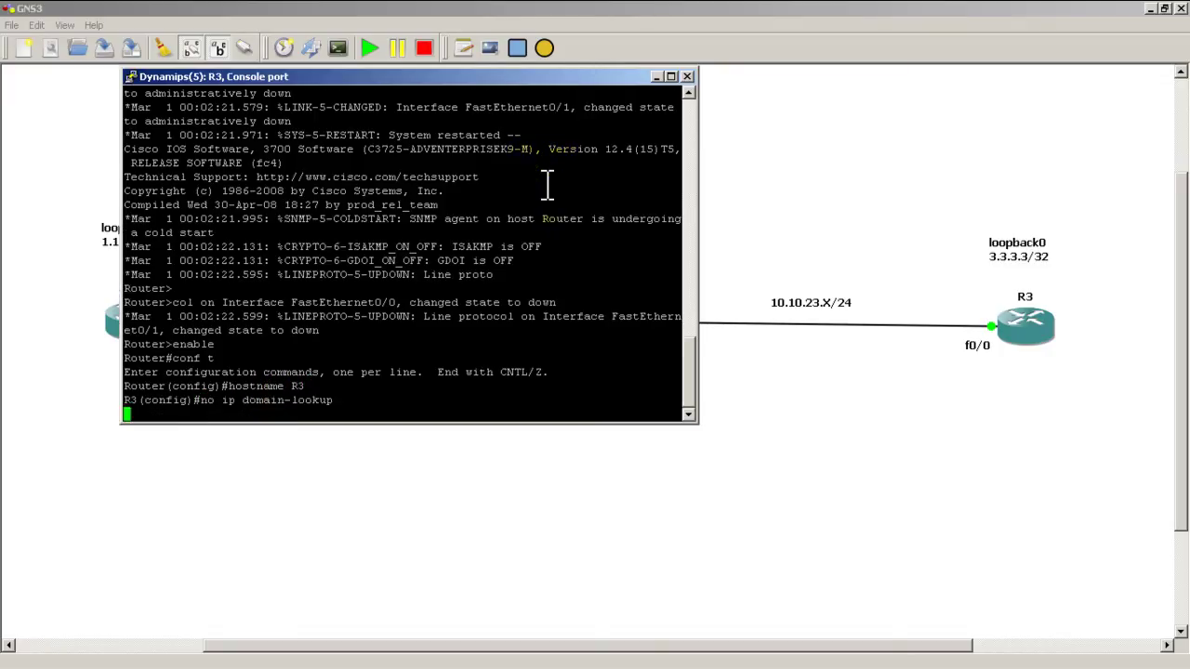
type("int loopback0")
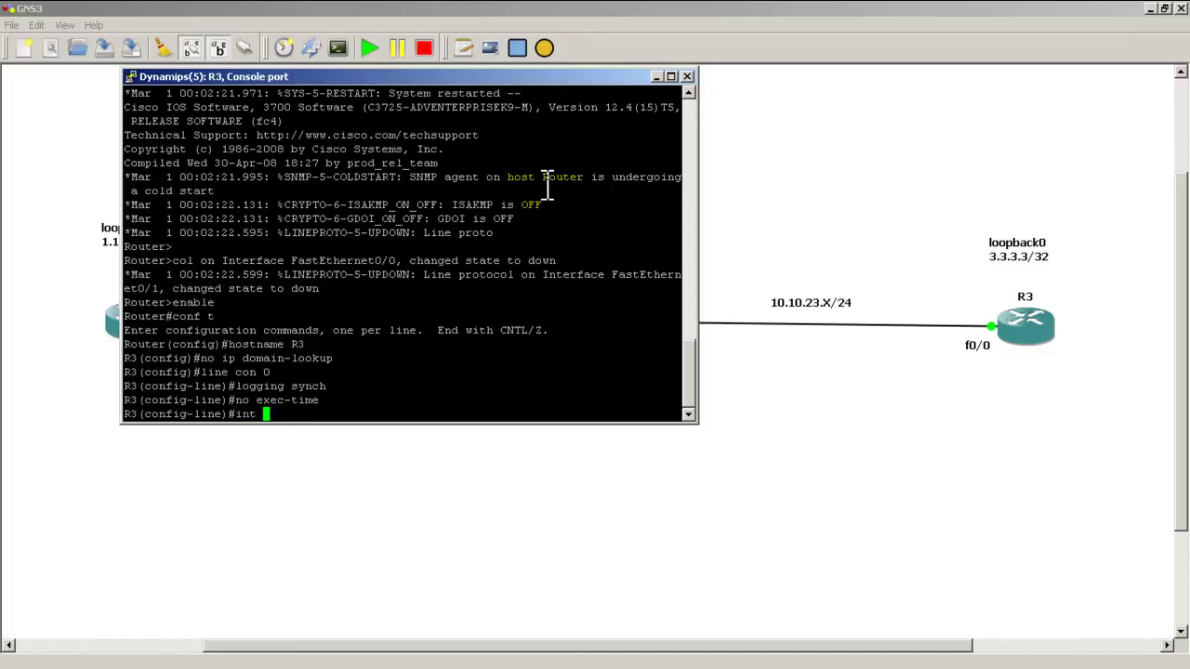
key("Return")
type("ig-if)#i")
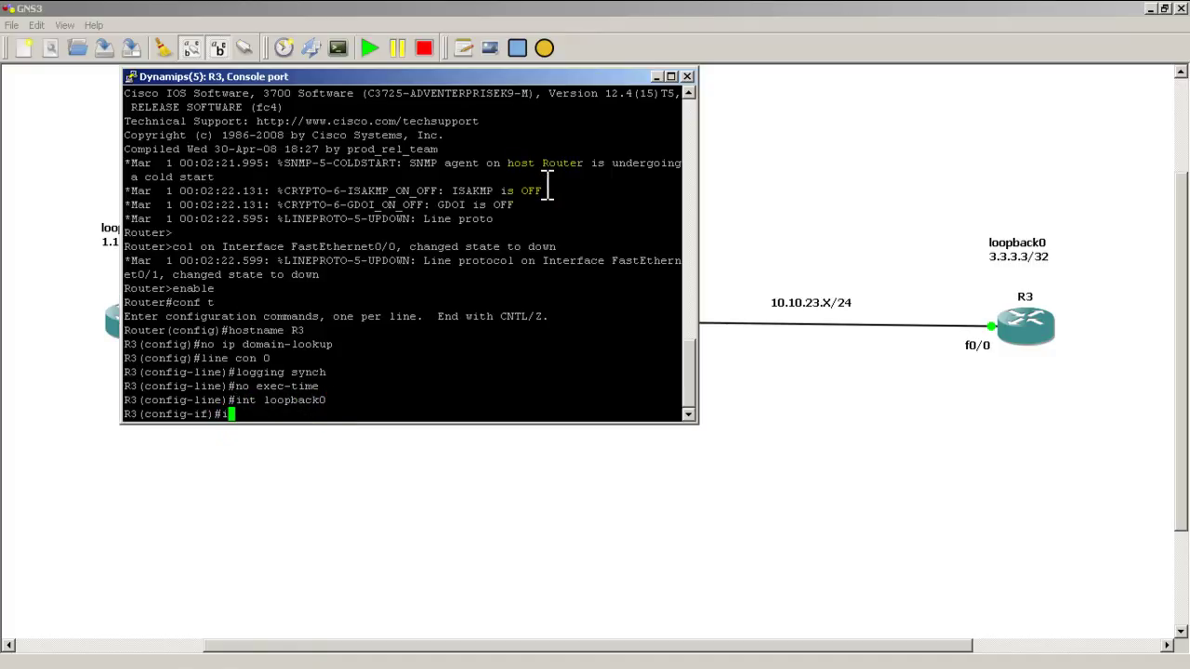
type("p add")
key("Tab")
type("3.3.")
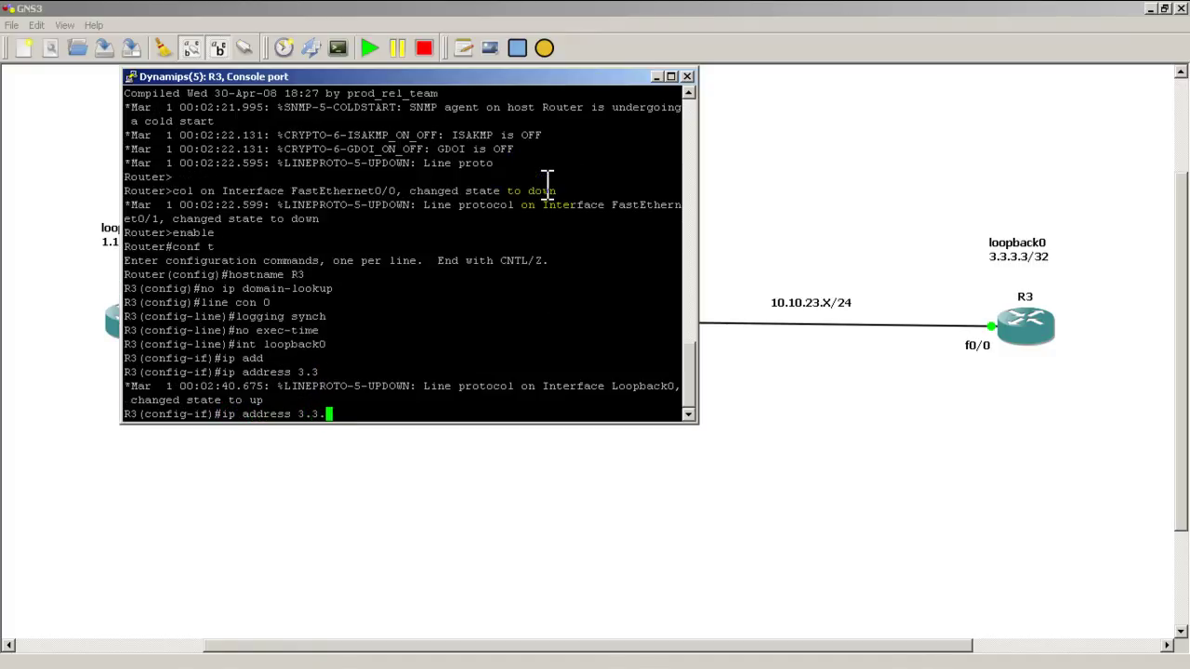
type("3.3 255.255.255.255.25")
key("Return")
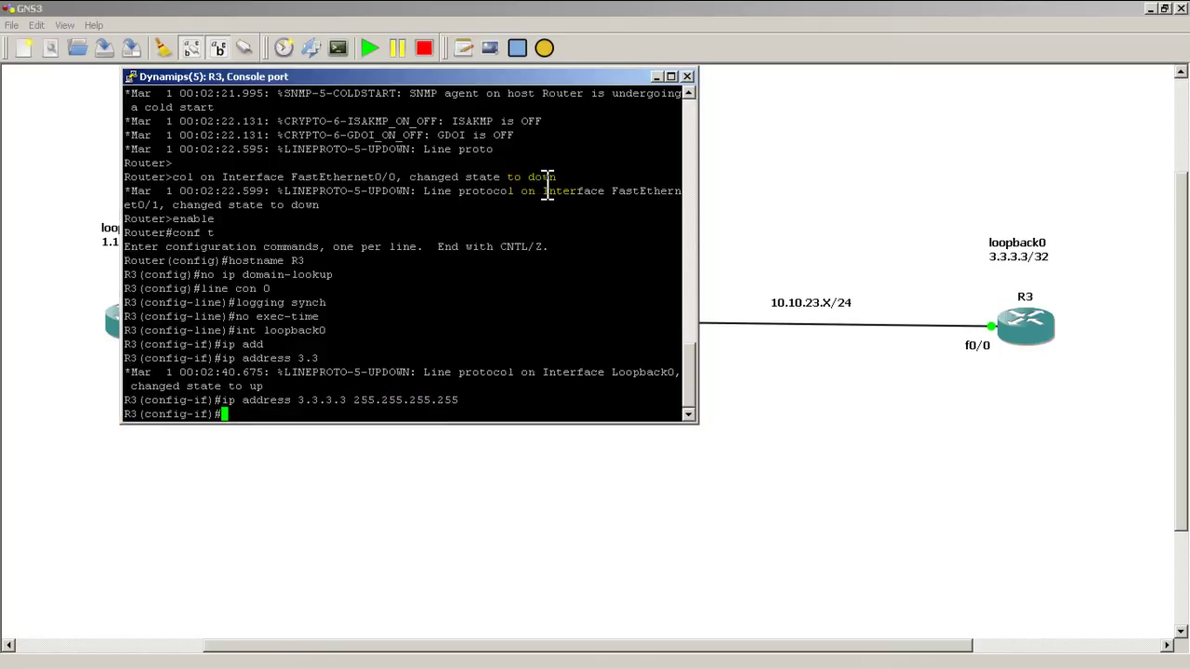
Assign FastEthernet0/0 10.10.23.3 255.255.255.0, enable it, and exit configuration mode.
type("int fast 0/0")
key("Return")
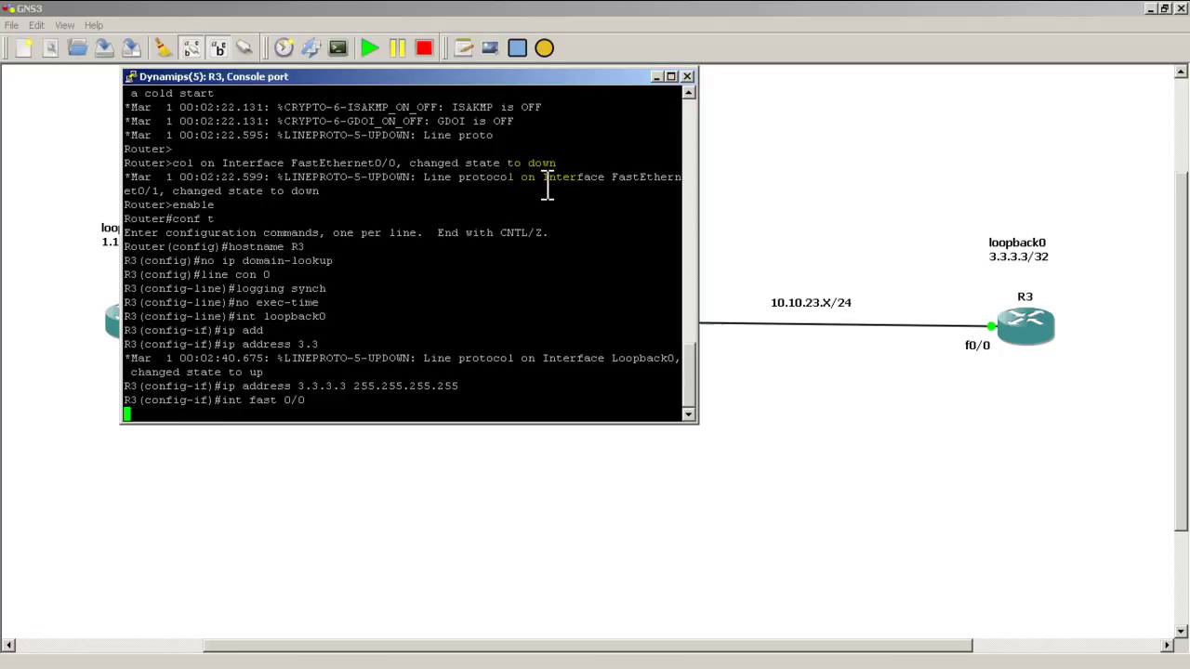
type("ip add")
key("Tab")
type("10.10.")
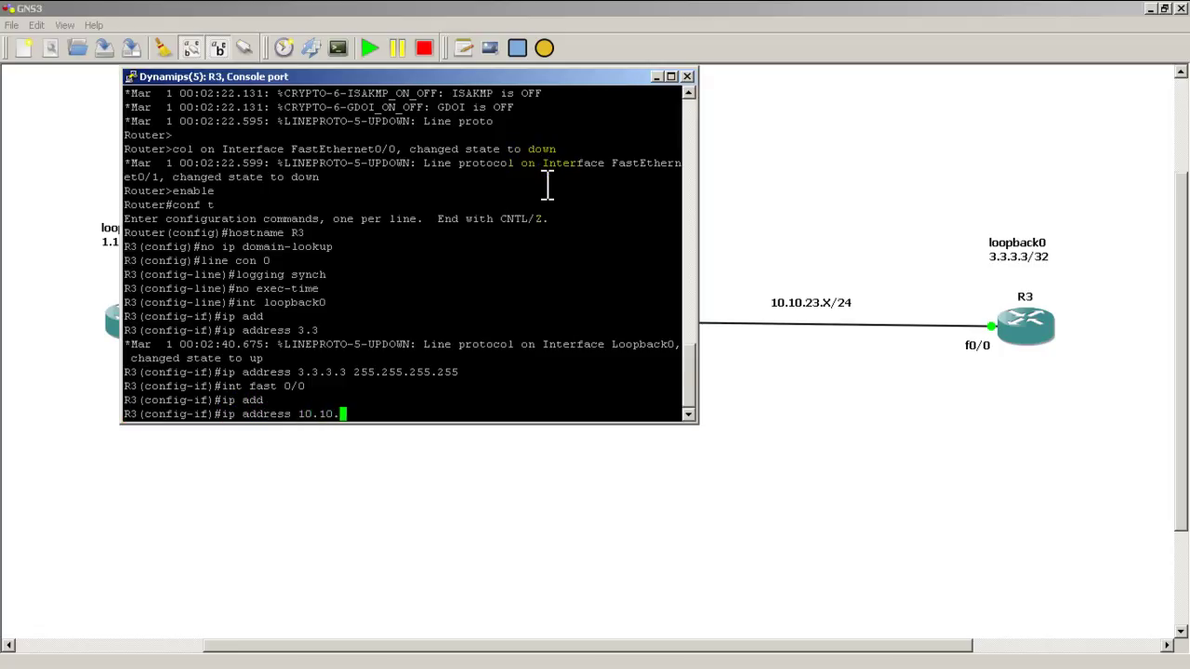
type("23.3 255.255.255.0")
key("Return")
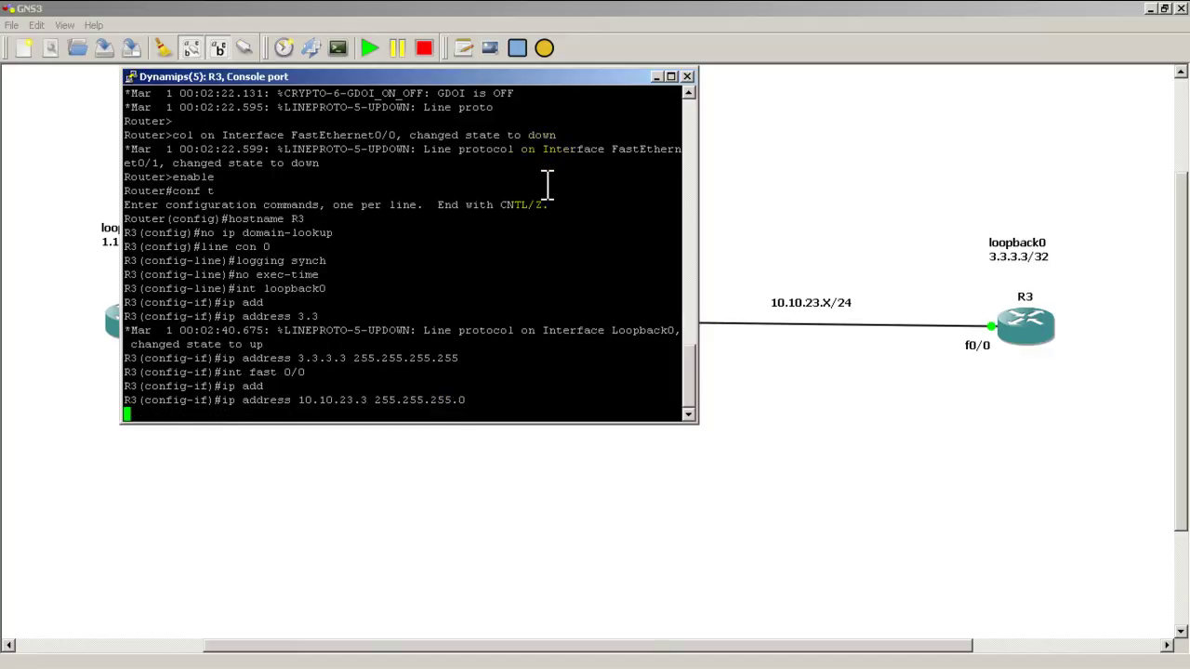
type("no shut")
key("Return")
type("exit")
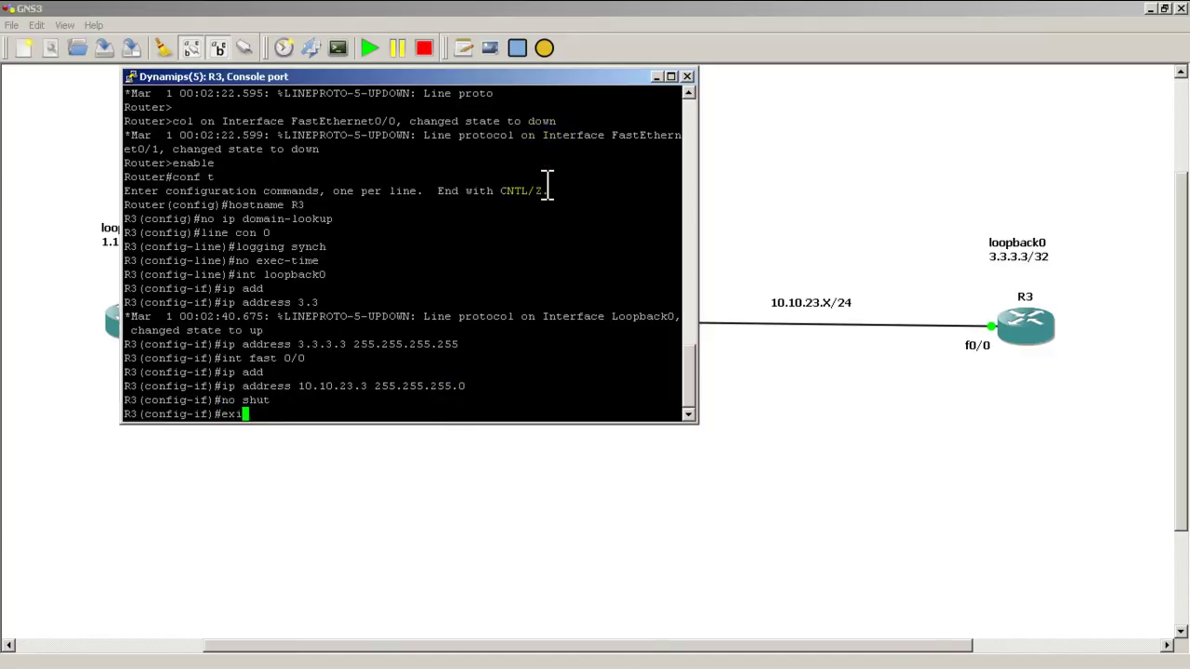
key("Return")
type("exit")
key("Return")
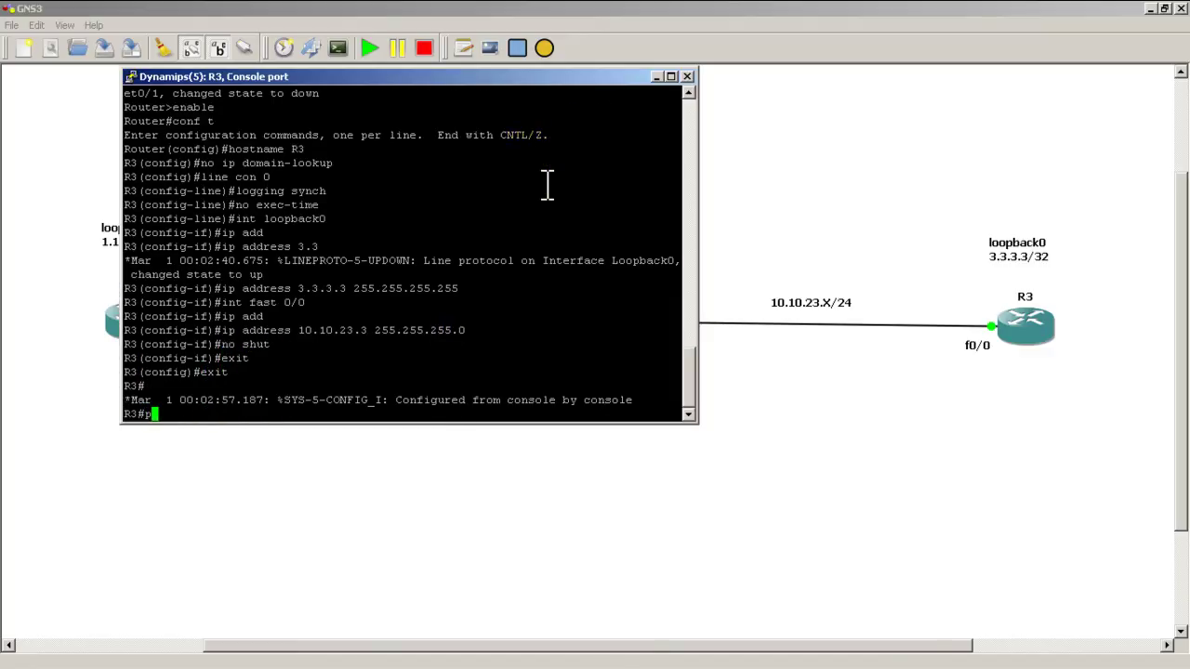
Ping R2 at 10.10.23.2, save R3's configuration with wr, and close the console.
type("ping ")
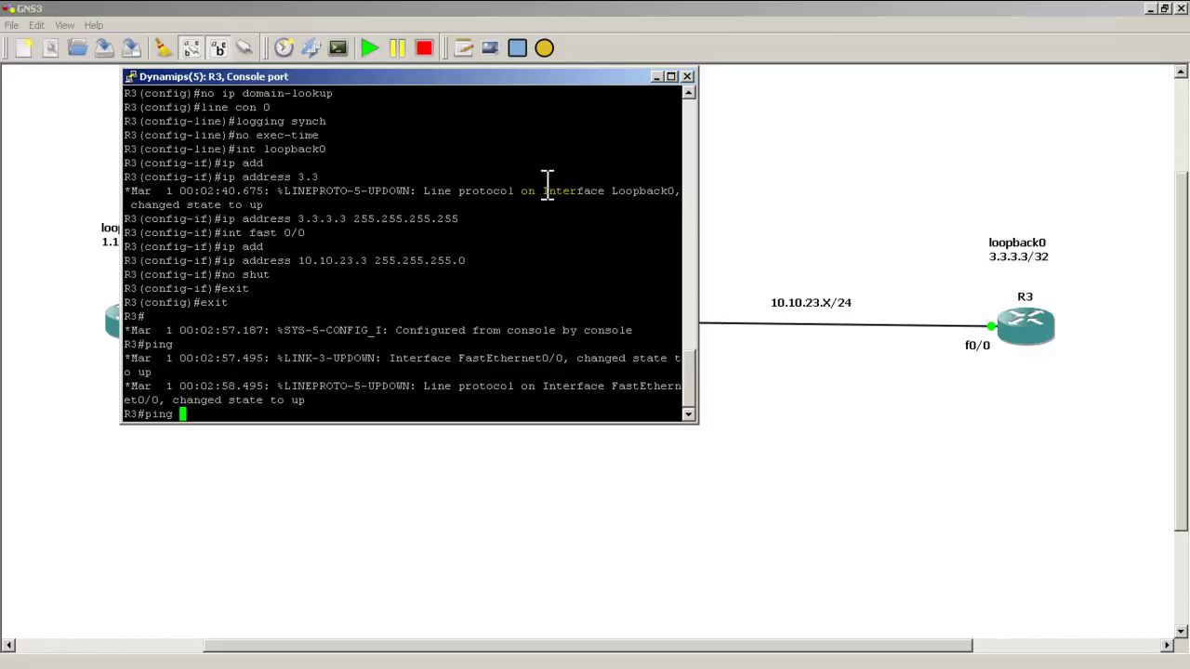
type("10.10.23.2")
key("Return")
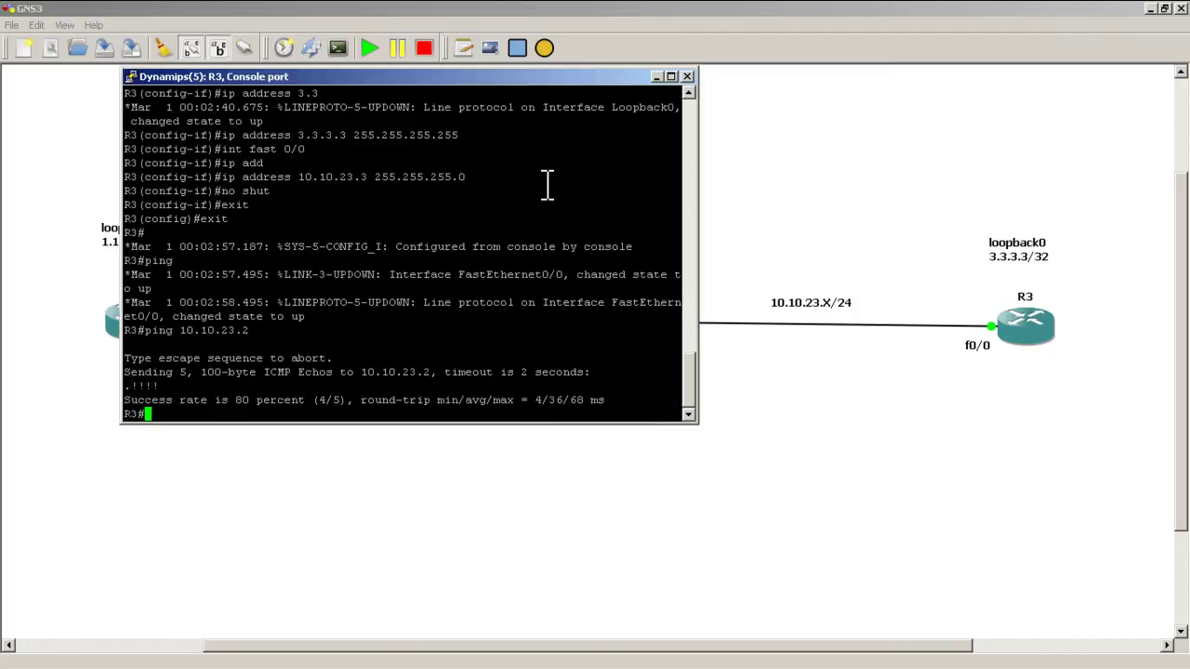
type("wr")
key("Return")
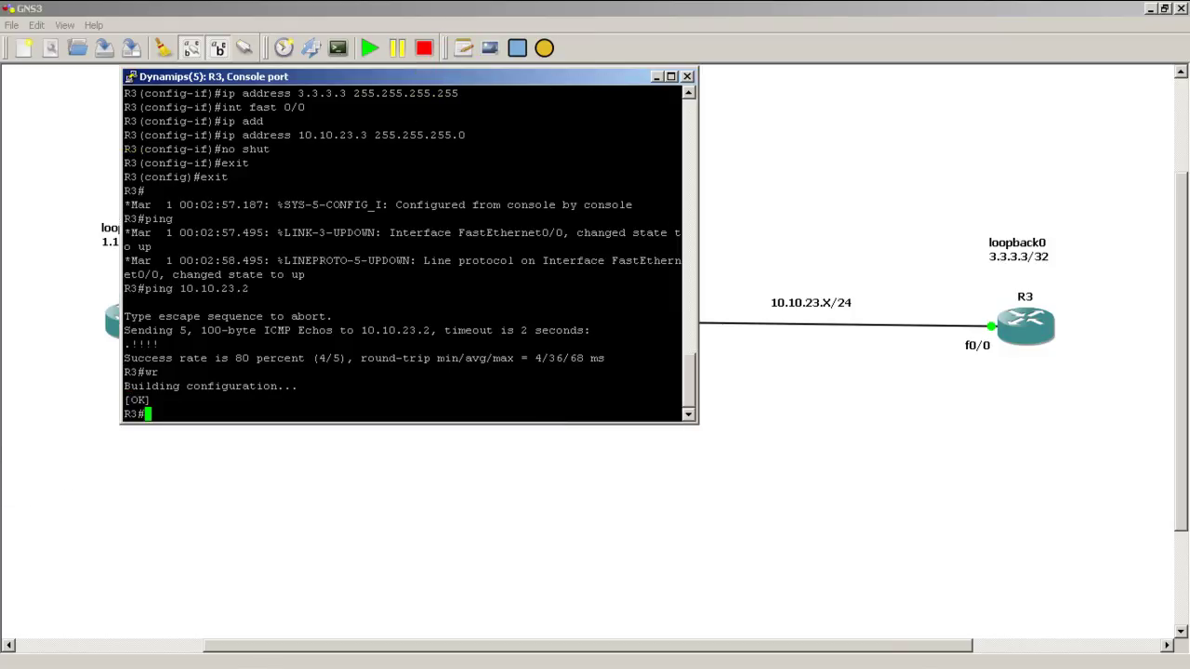
key("alt+F4")
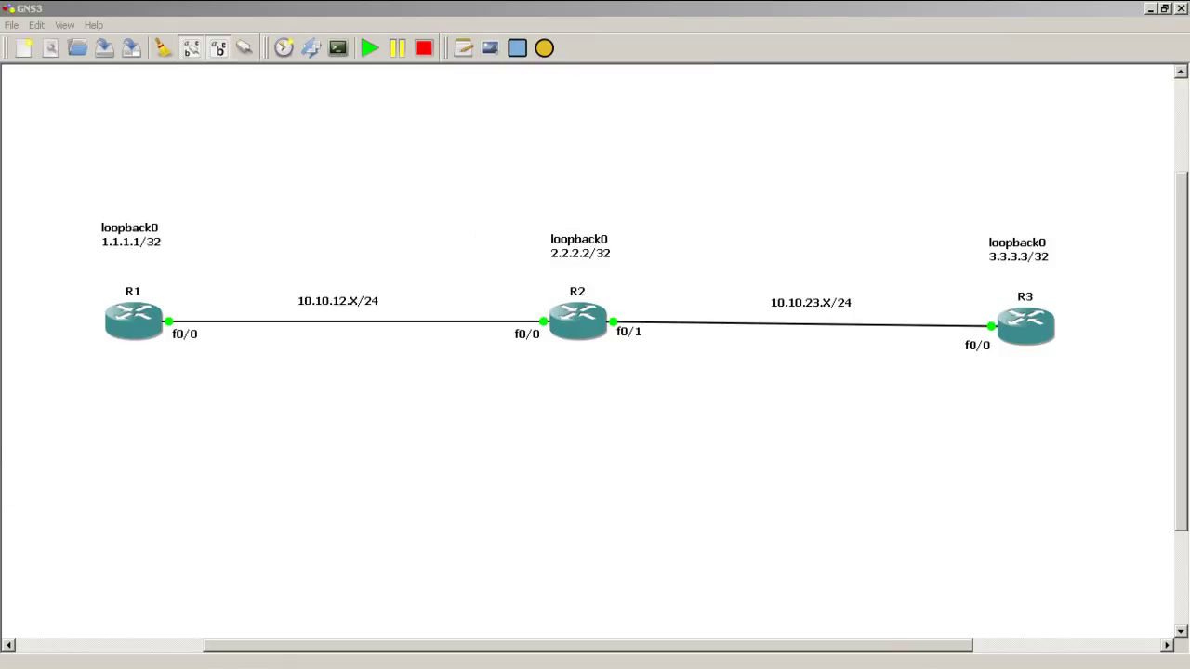
Extract the router configurations to a directory.
left_click(301, 52)
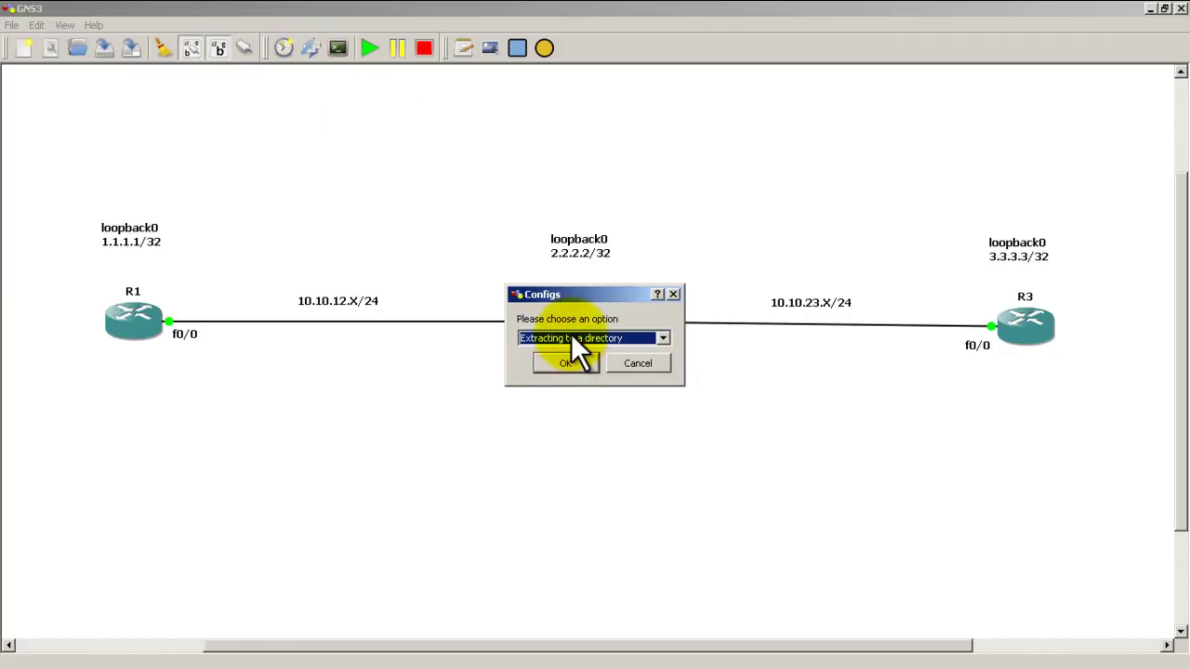
left_click(620, 365)
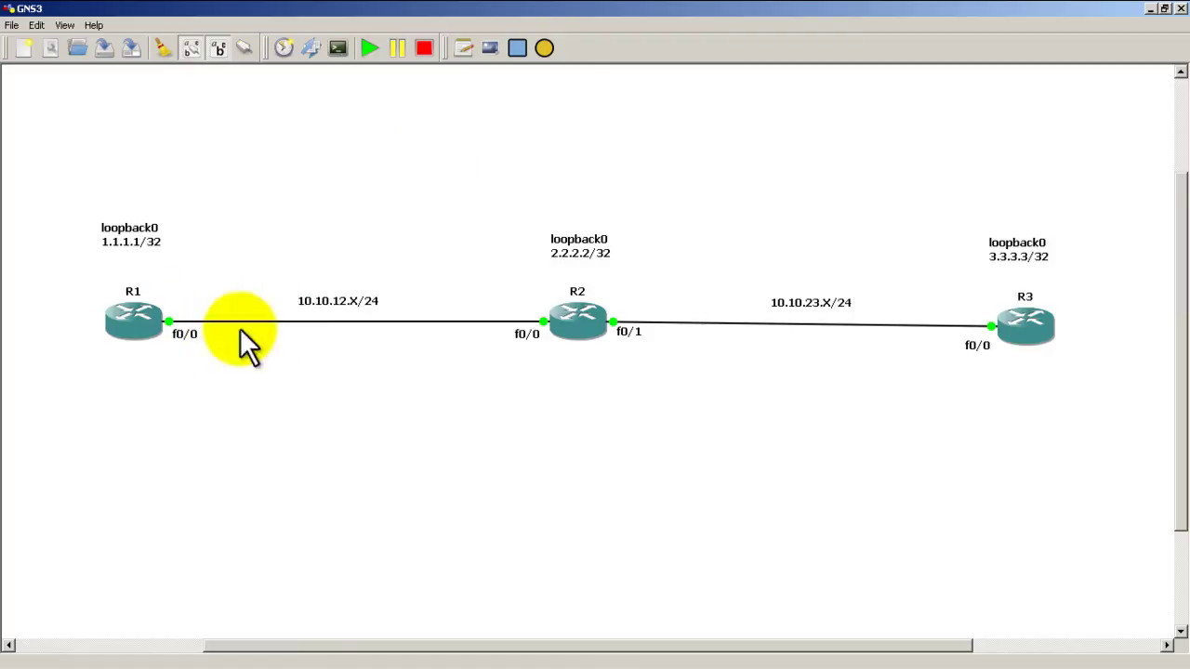
mouse_move(1048, 321)
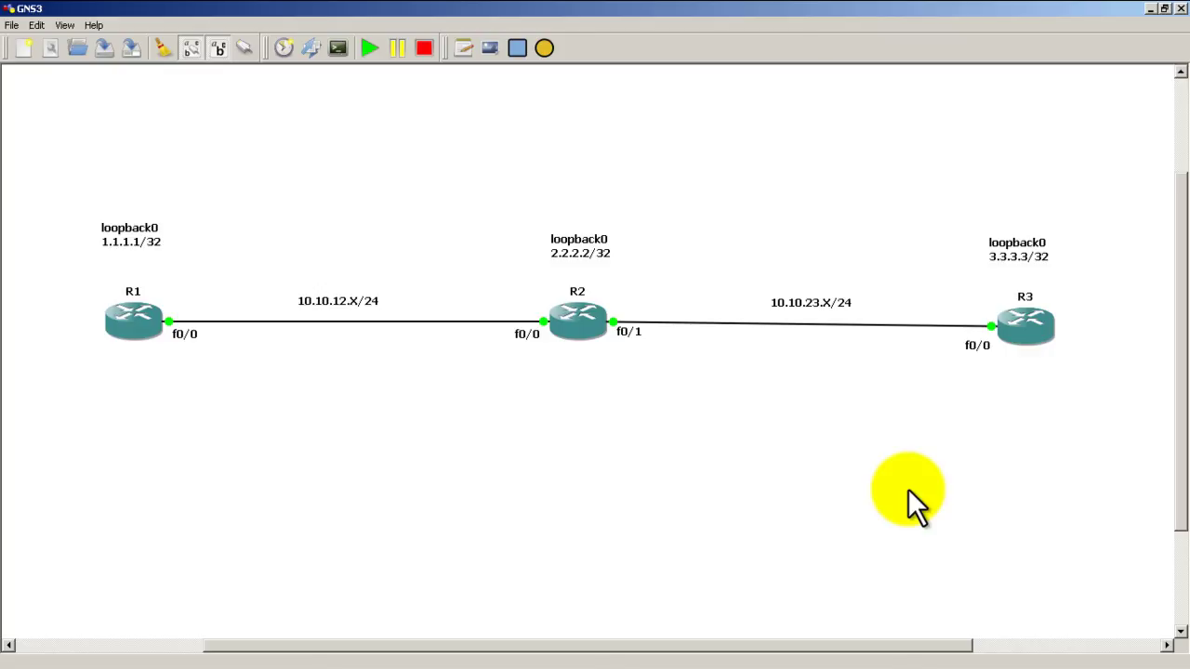
left_click(117, 319)
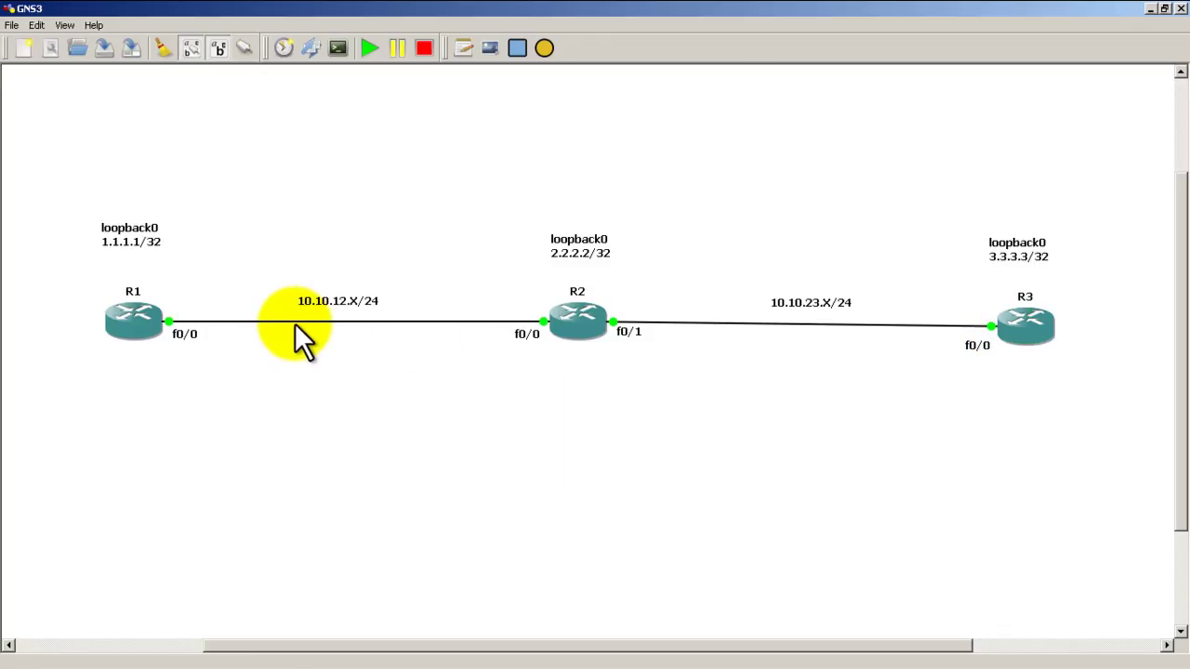
mouse_move(587, 333)
left_mouse_down()
mouse_move(578, 339)
mouse_move(584, 329)
left_mouse_up()
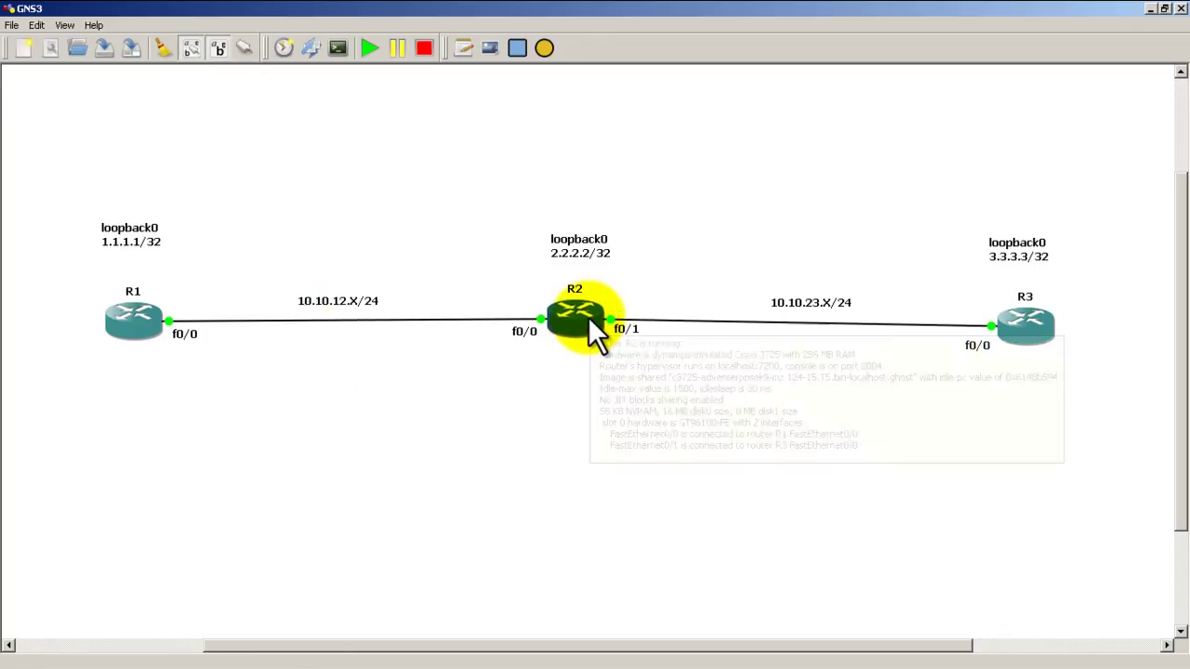